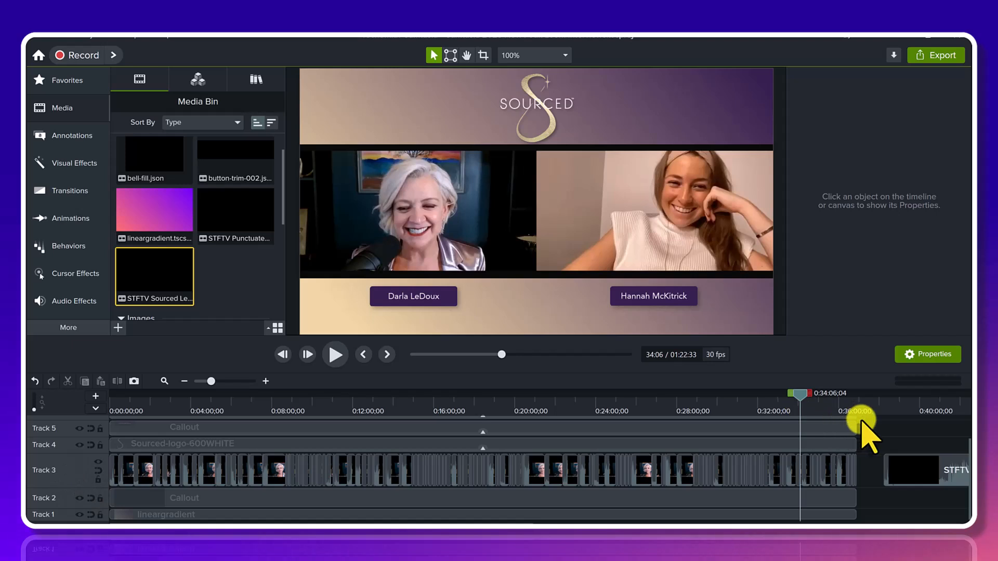
Step: Compare the raw interview recording around 40:42 with the branded edited layout at 33:59 on the timeline
{"action": "left_click", "coordinate": [911, 409]}
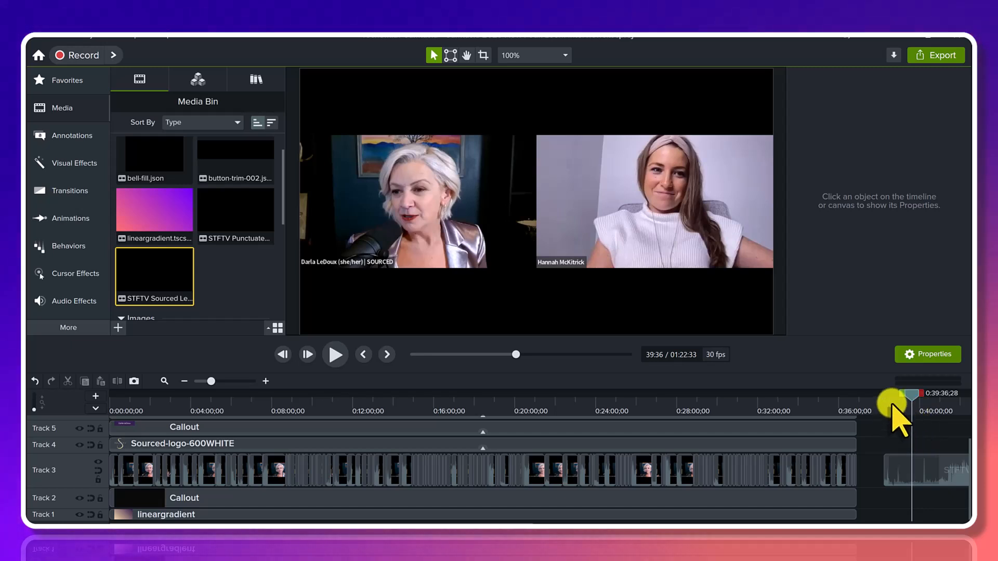
{"action": "left_click_drag", "start_coordinate": [892, 407], "coordinate": [935, 412]}
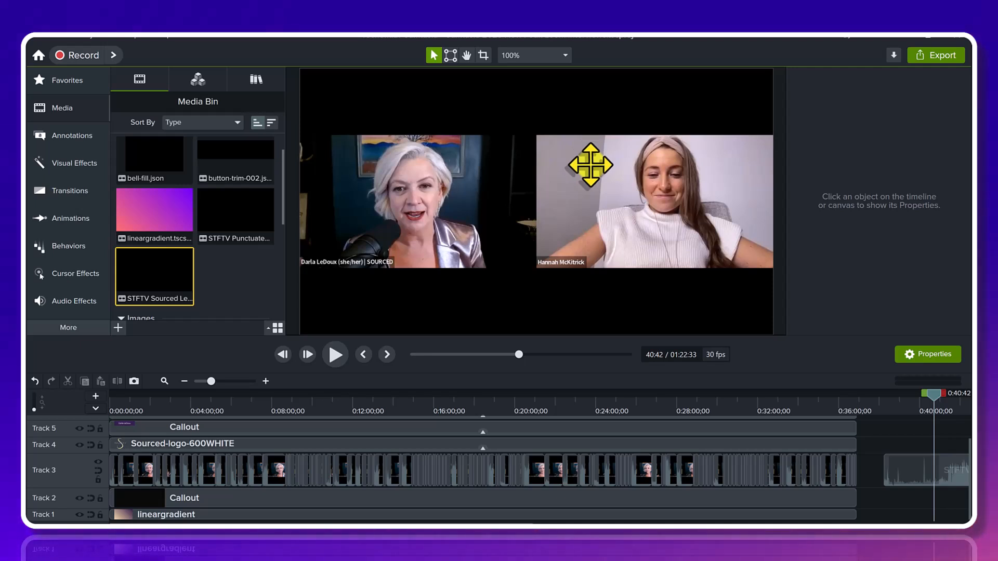
{"action": "left_click", "coordinate": [798, 403]}
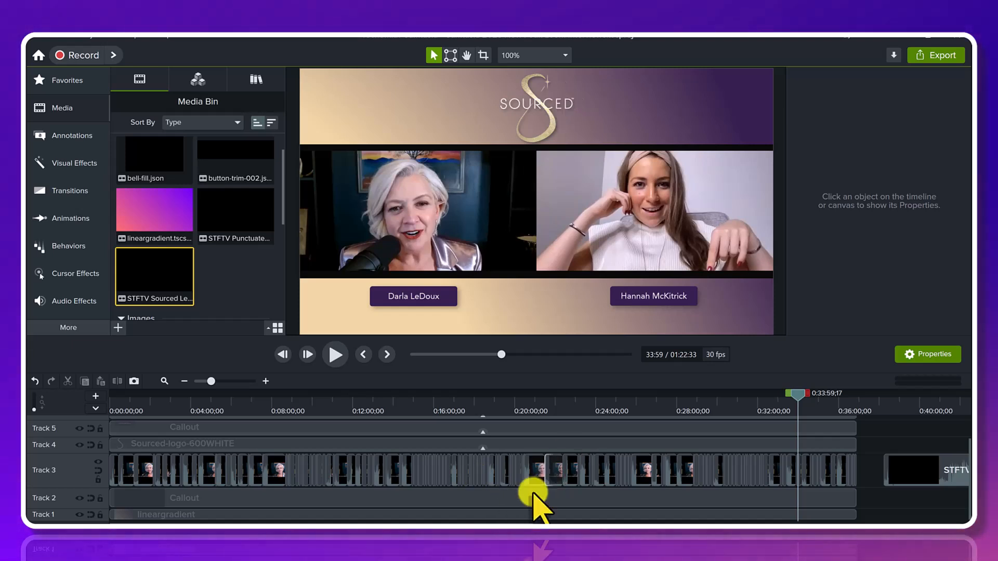
Step: Look over the stacked timeline tracks from Track 1 to Track 7 and set the canvas zoom to Fit
{"action": "scroll", "coordinate": [457, 483], "scroll_direction": "up", "scroll_amount": 2}
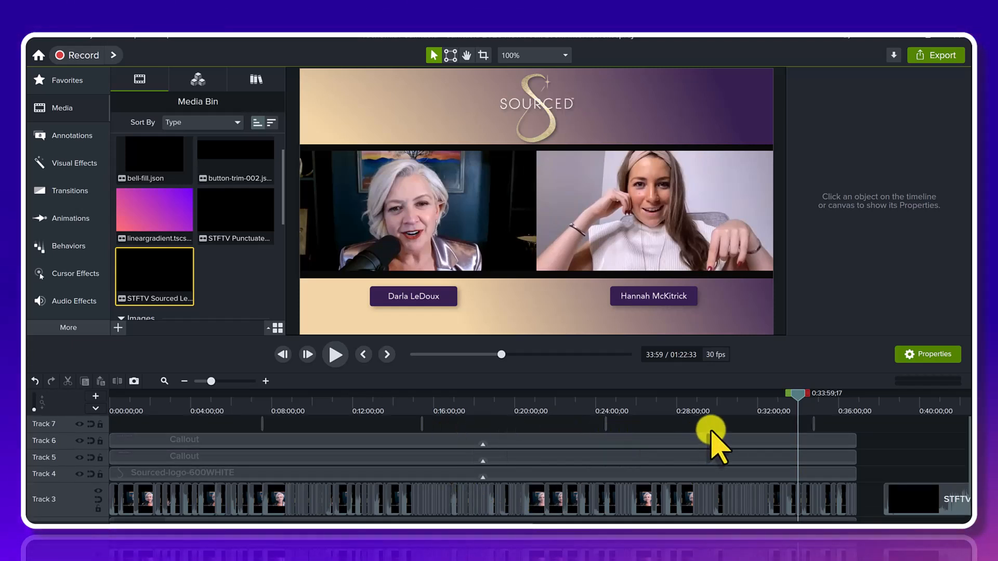
{"action": "scroll", "coordinate": [472, 428], "scroll_direction": "down", "scroll_amount": 2}
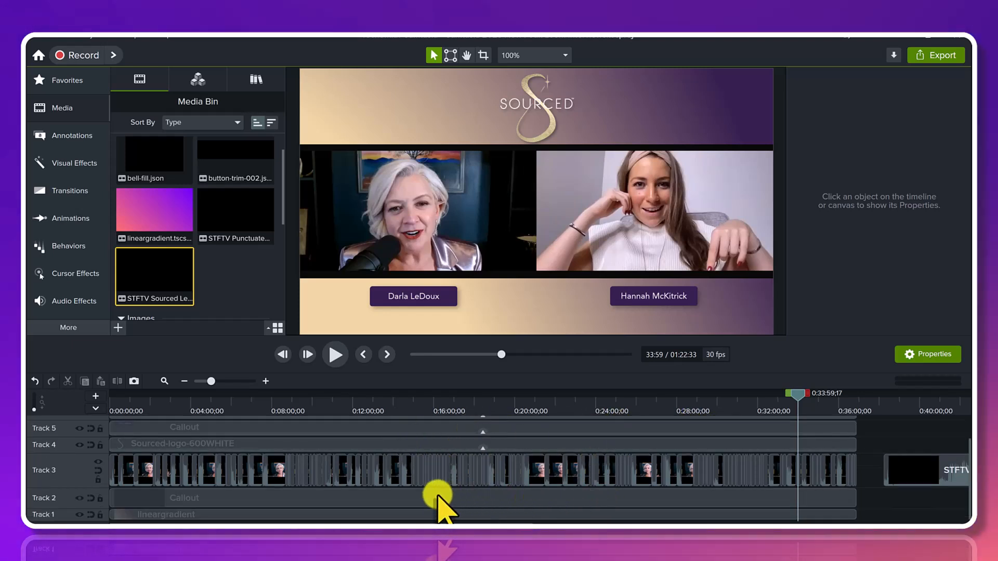
{"action": "scroll", "coordinate": [440, 501], "scroll_direction": "up", "scroll_amount": 2}
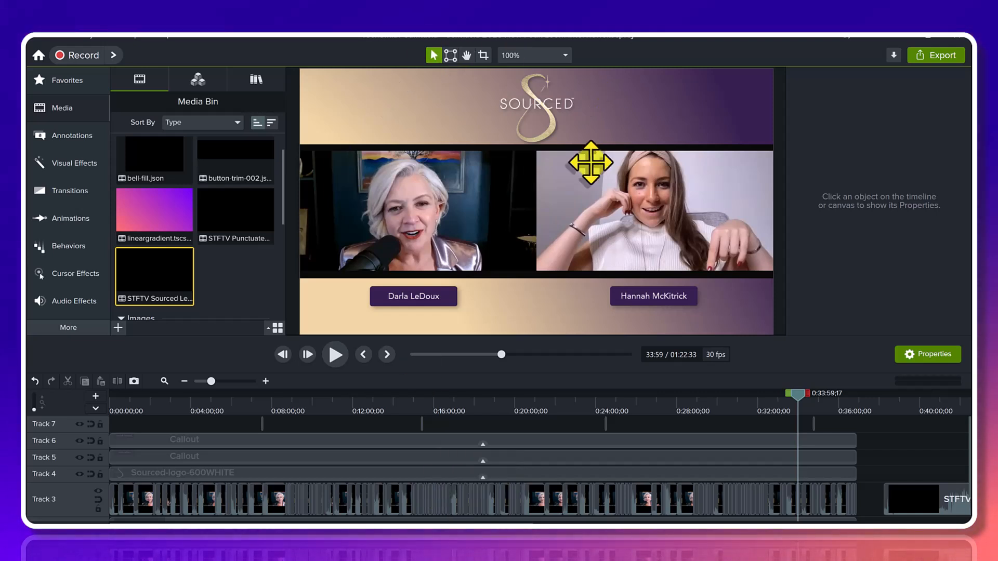
{"action": "scroll", "coordinate": [603, 282], "scroll_direction": "down", "scroll_amount": 3}
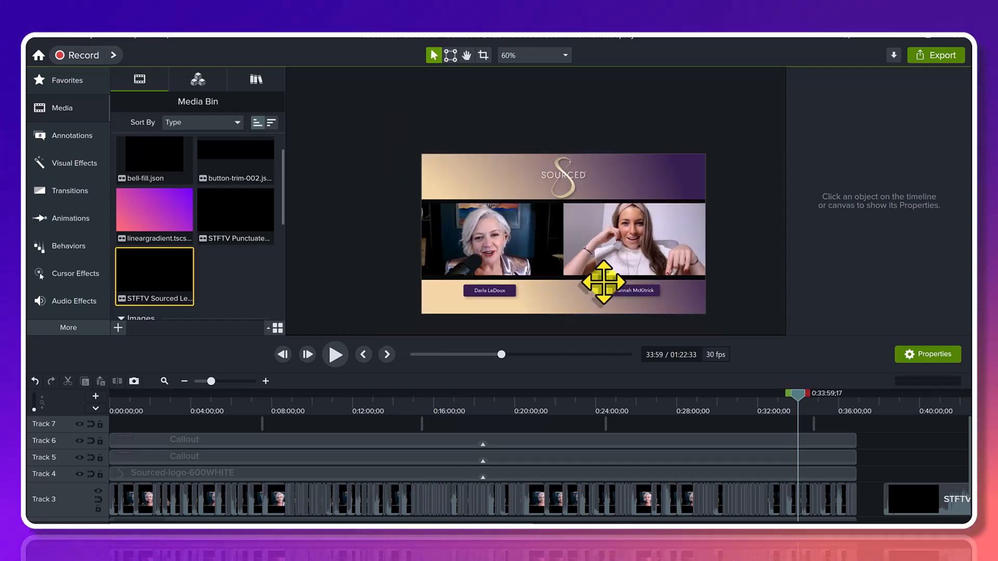
{"action": "scroll", "coordinate": [603, 282], "scroll_direction": "up", "scroll_amount": 2}
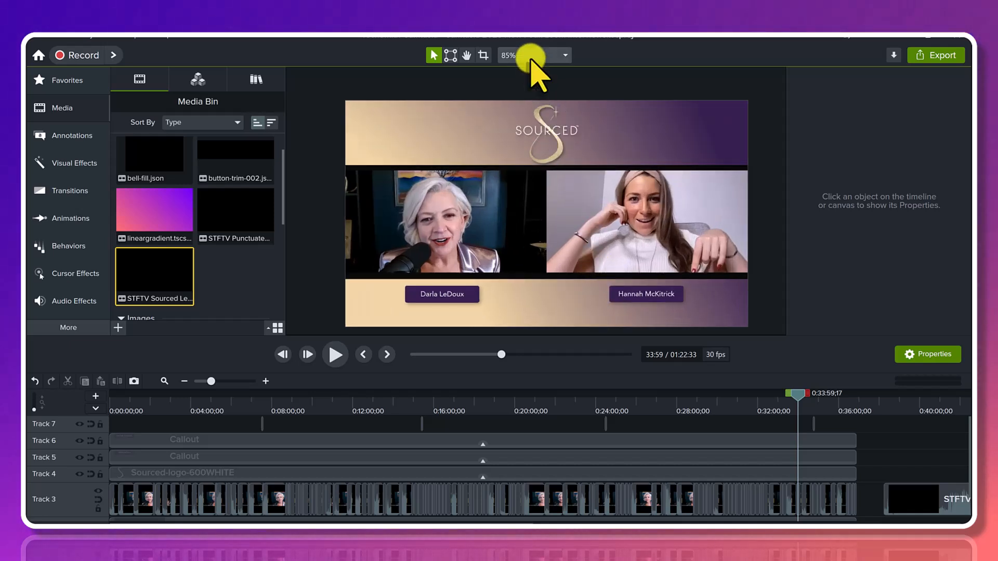
{"action": "left_click", "coordinate": [531, 55]}
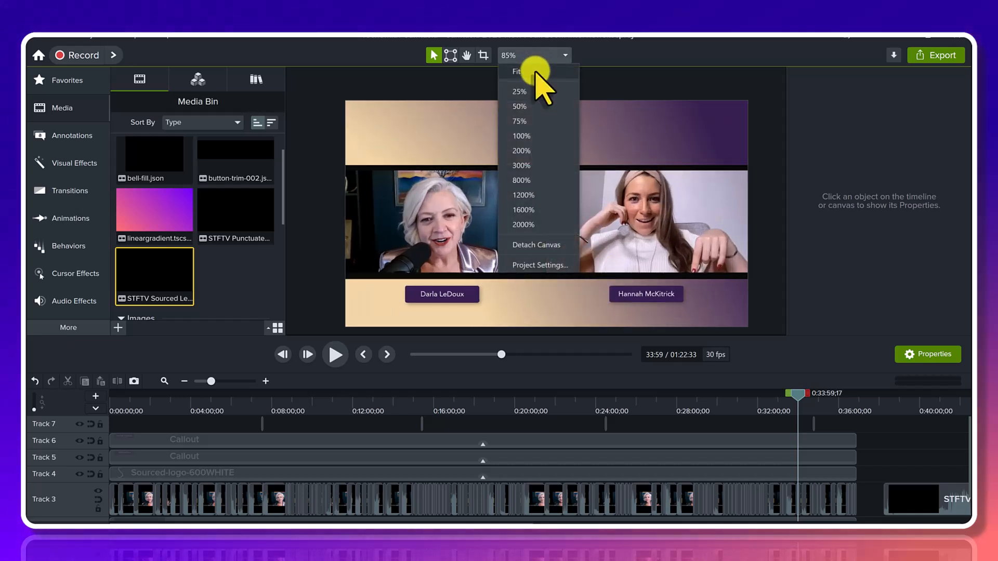
{"action": "left_click", "coordinate": [535, 73]}
{"action": "scroll", "coordinate": [245, 485], "scroll_direction": "down", "scroll_amount": 2}
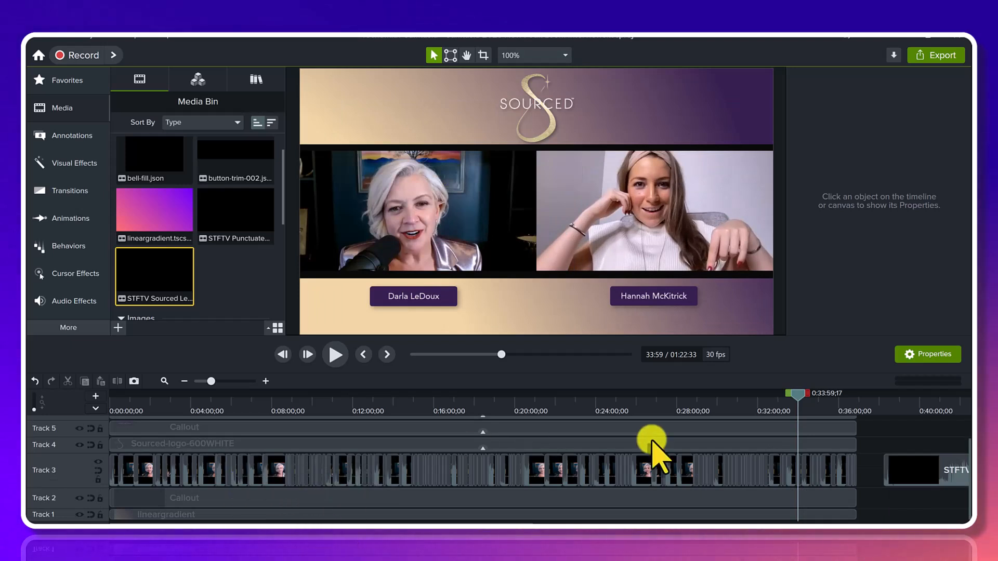
Step: Inspect the lineargradient background on Track 1 at 12:10 and switch the asset library to Camtasia 2023
{"action": "left_click", "coordinate": [832, 514]}
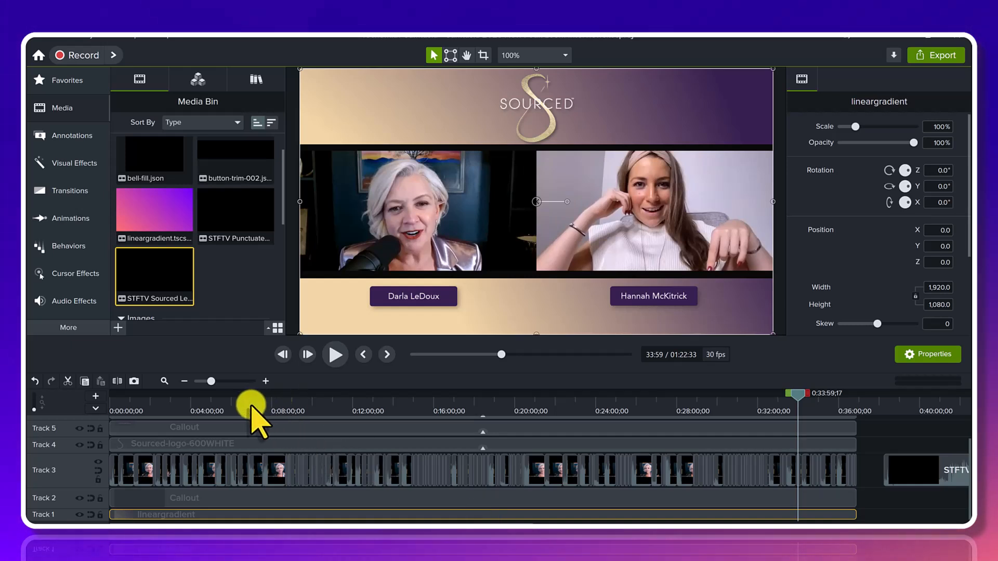
{"action": "left_click_drag", "start_coordinate": [254, 408], "coordinate": [357, 411]}
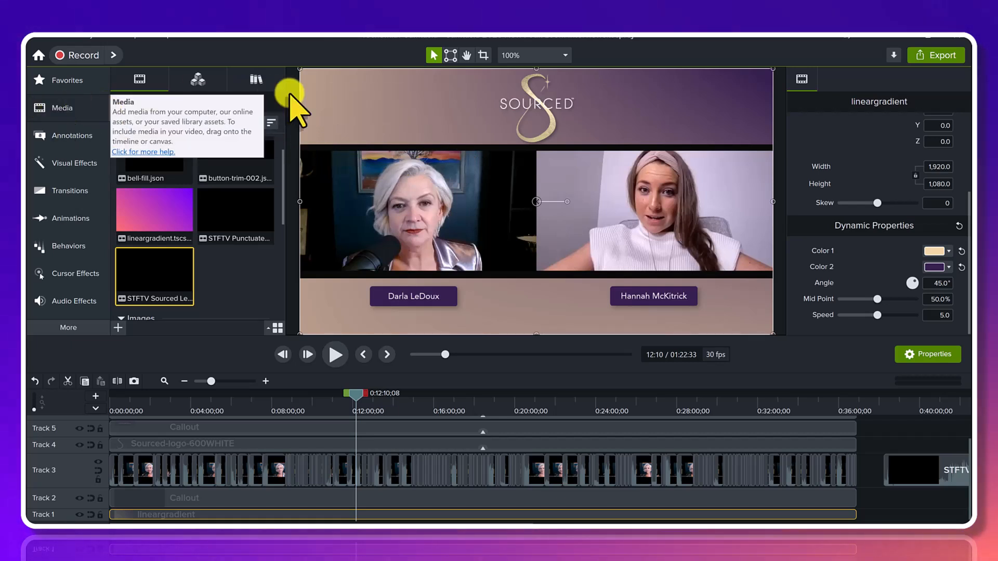
{"action": "left_click", "coordinate": [262, 81]}
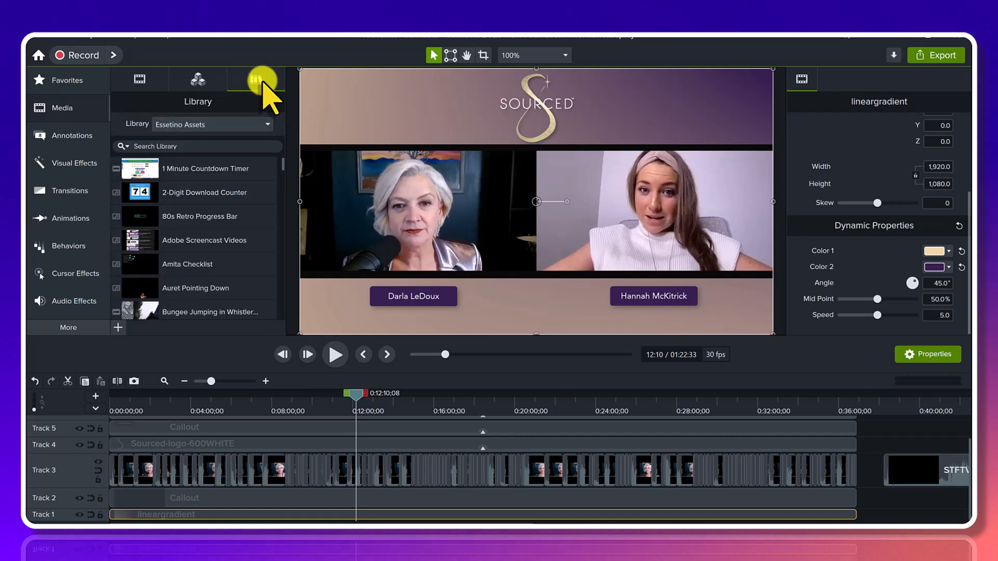
{"action": "left_click", "coordinate": [261, 125]}
{"action": "left_click", "coordinate": [231, 152]}
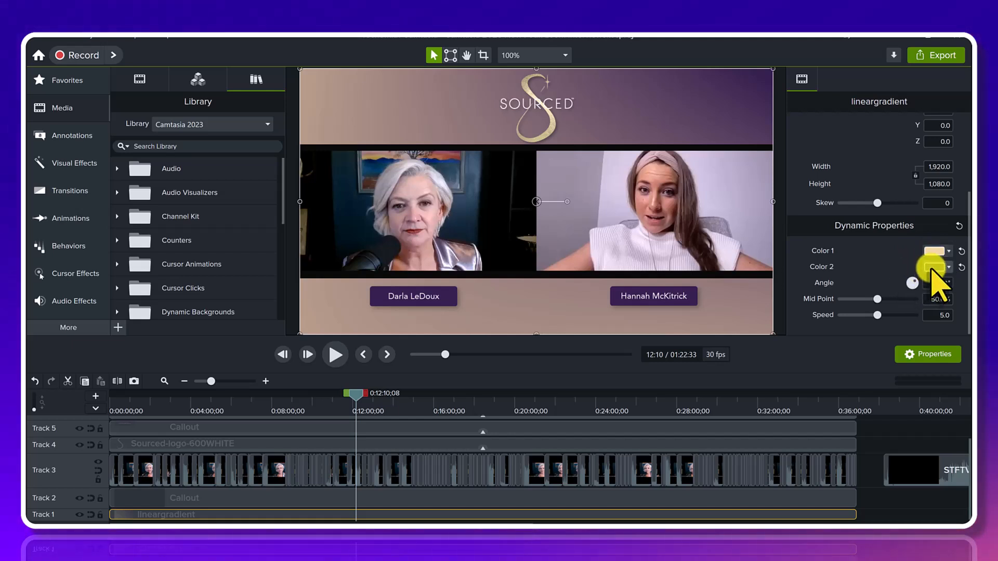
Step: Scrub the timeline to 26:53 and play the finished How_Food_Can_Heal_You video in Media Player for about 10 seconds
{"action": "left_click_drag", "start_coordinate": [126, 411], "coordinate": [654, 390]}
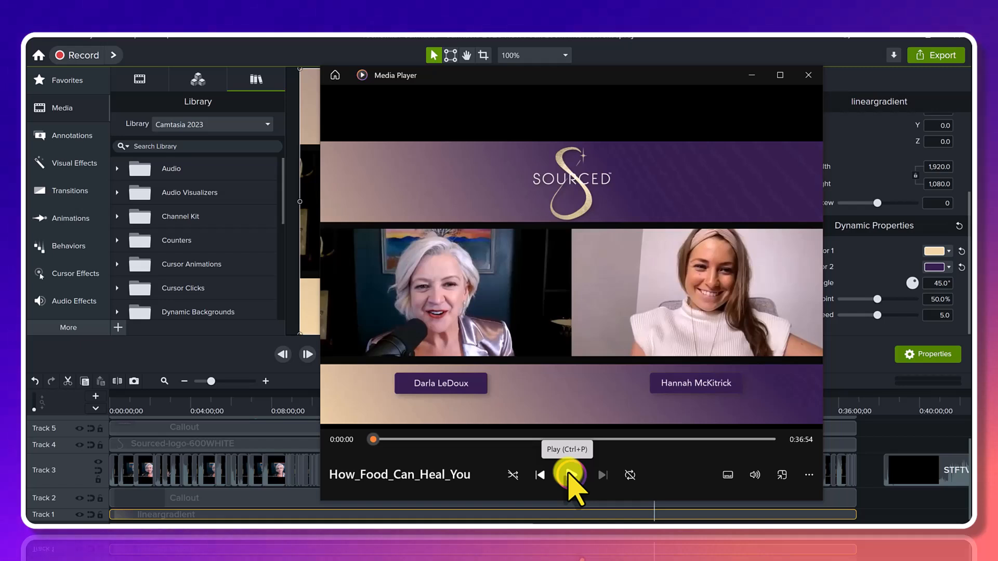
{"action": "left_click", "coordinate": [570, 474]}
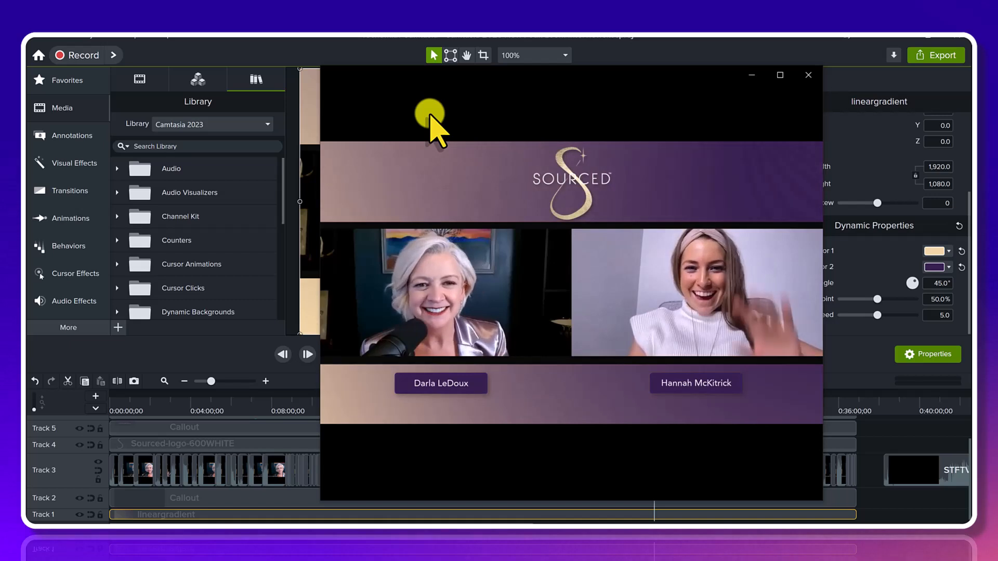
{"action": "mouse_move", "coordinate": [494, 257]}
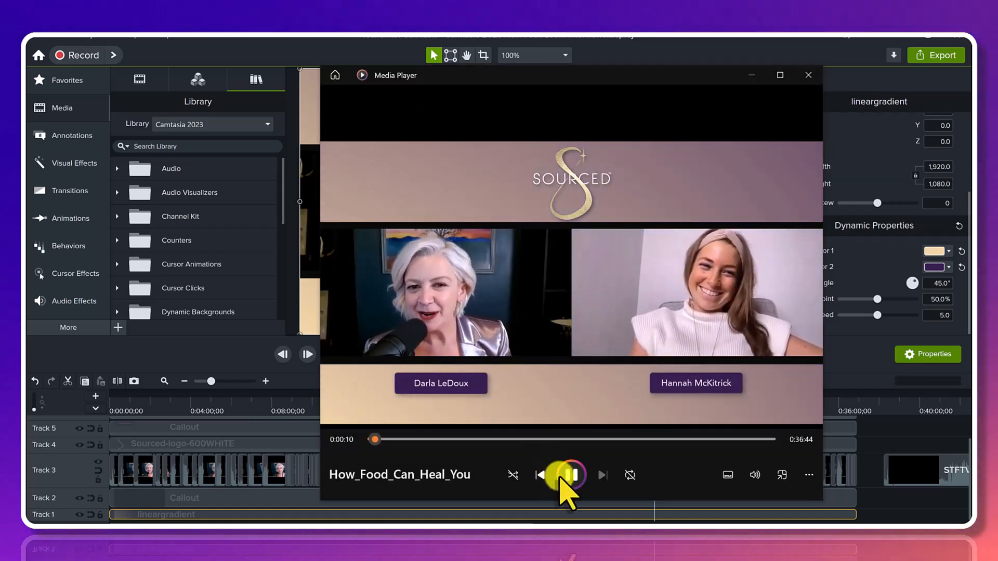
{"action": "left_click", "coordinate": [562, 481]}
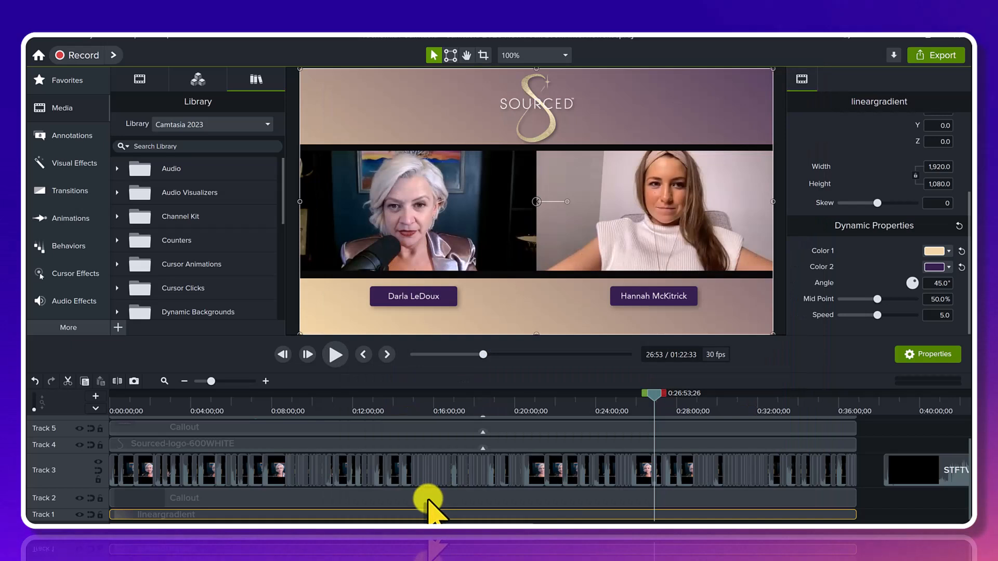
Step: Select the black rectangle callout on Track 2, and hide and re-show the track to check its borders around the video
{"action": "left_click", "coordinate": [294, 499]}
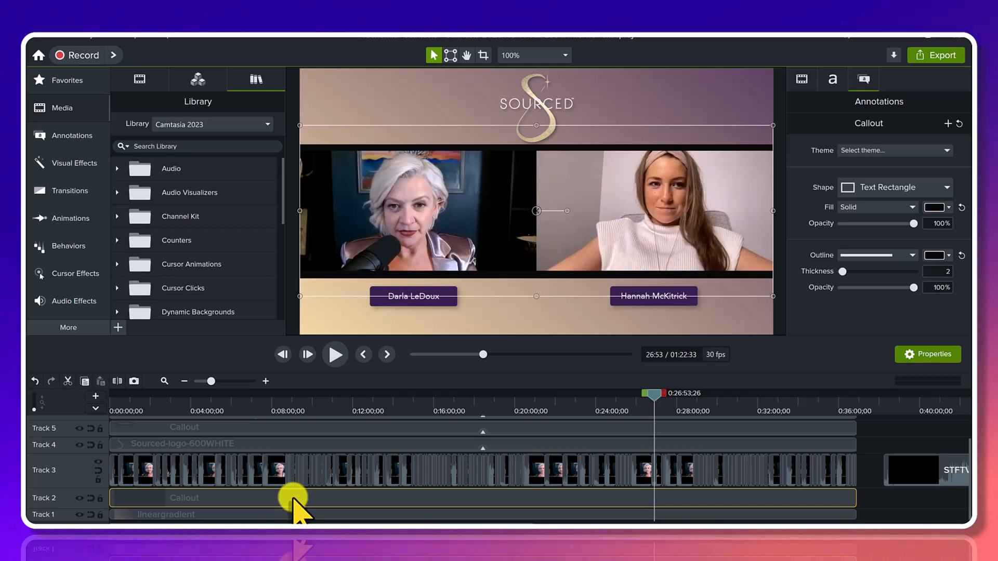
{"action": "left_click", "coordinate": [79, 499]}
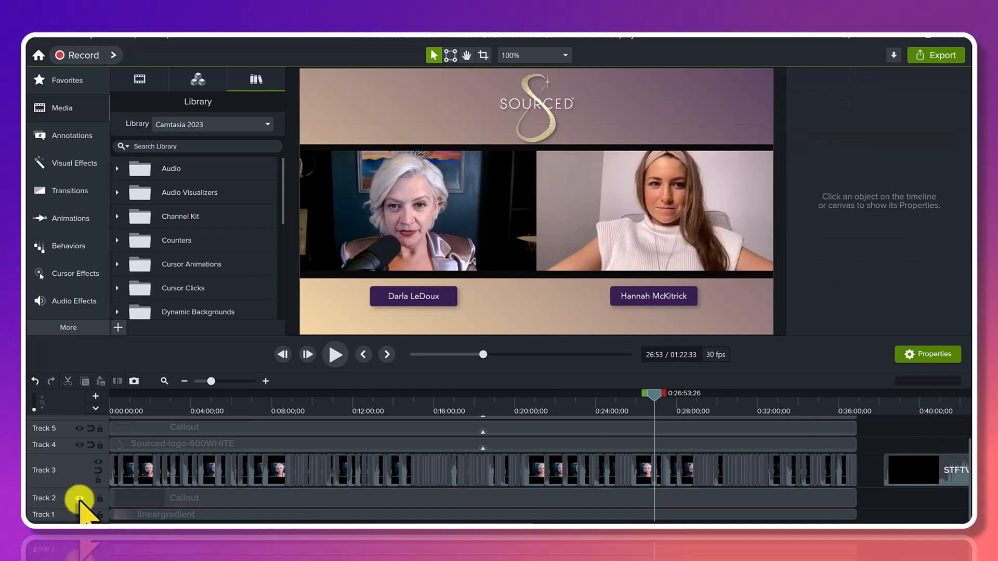
{"action": "left_click", "coordinate": [79, 499]}
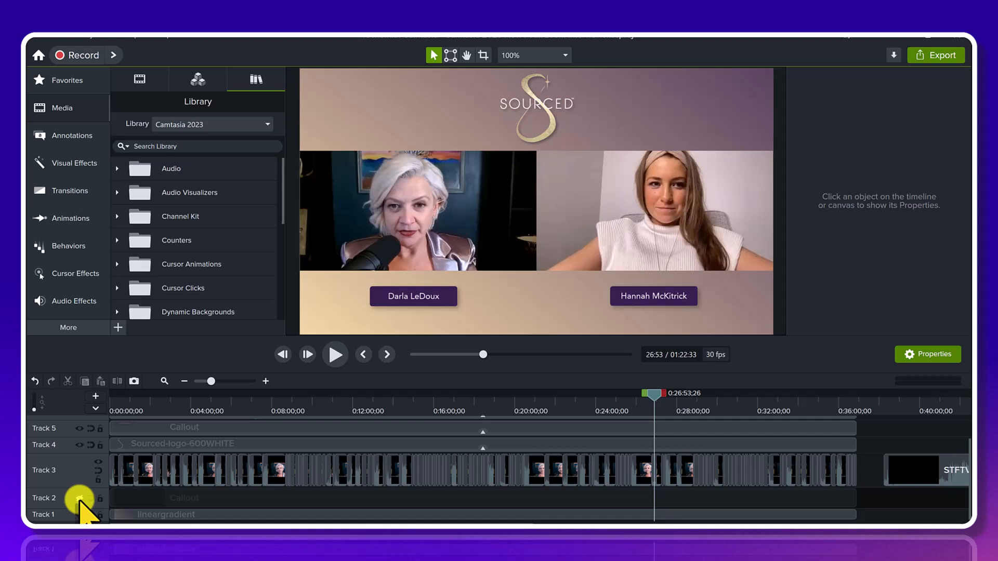
{"action": "left_click", "coordinate": [79, 498]}
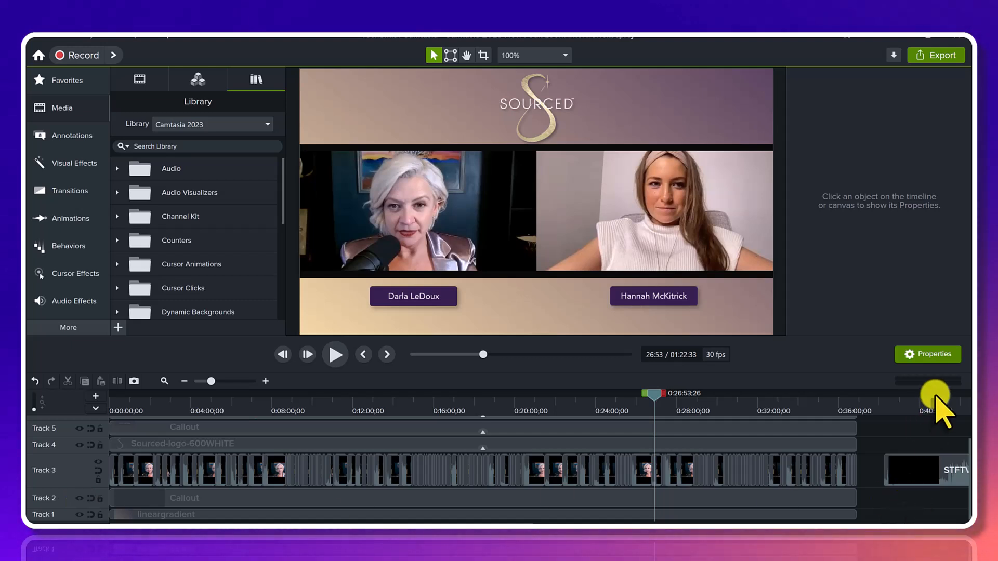
Step: Compare the raw recording at 40:35 with the edited layout at 28:52, toggling Track 2's visibility off and on
{"action": "left_click", "coordinate": [926, 413]}
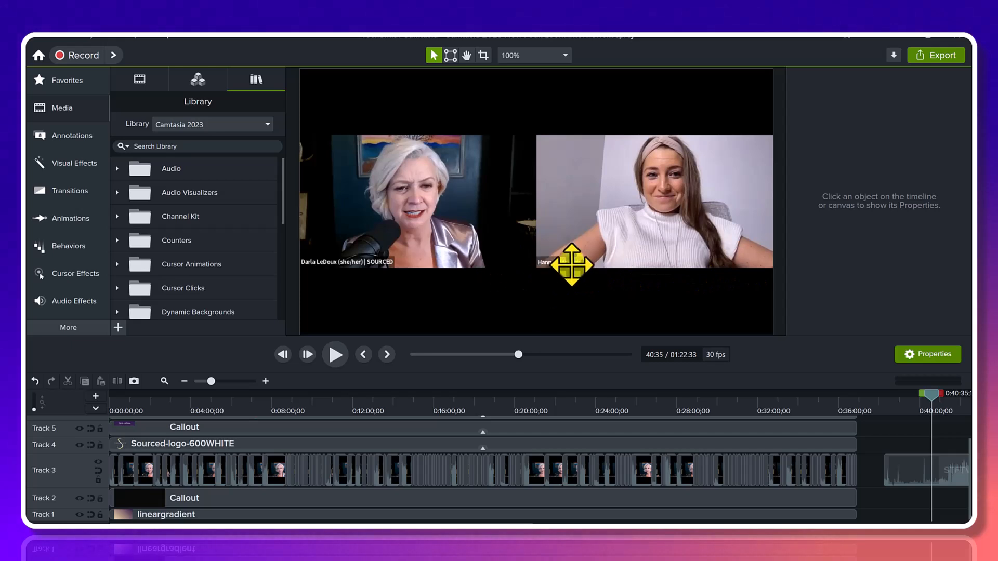
{"action": "left_click", "coordinate": [695, 408]}
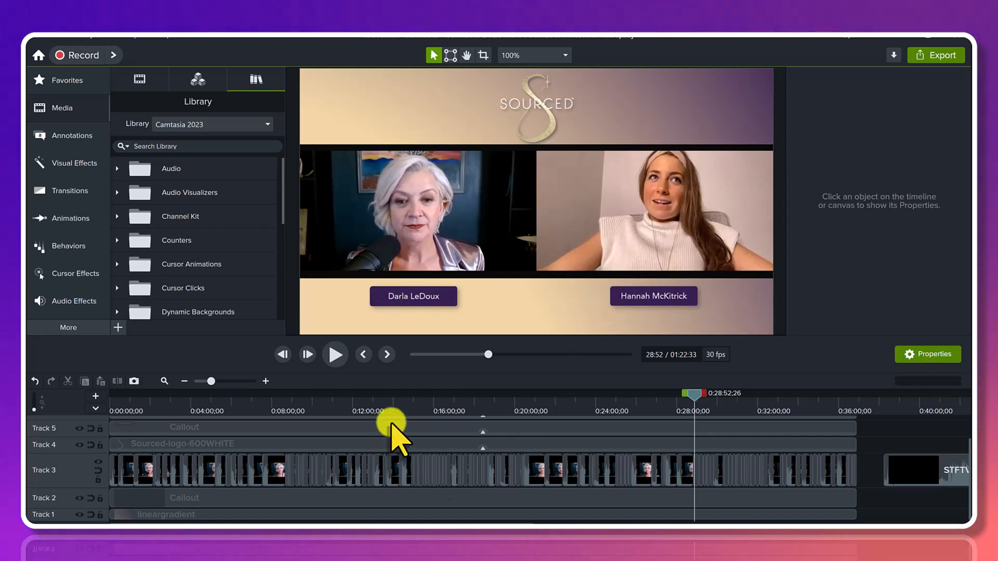
{"action": "left_click", "coordinate": [79, 498]}
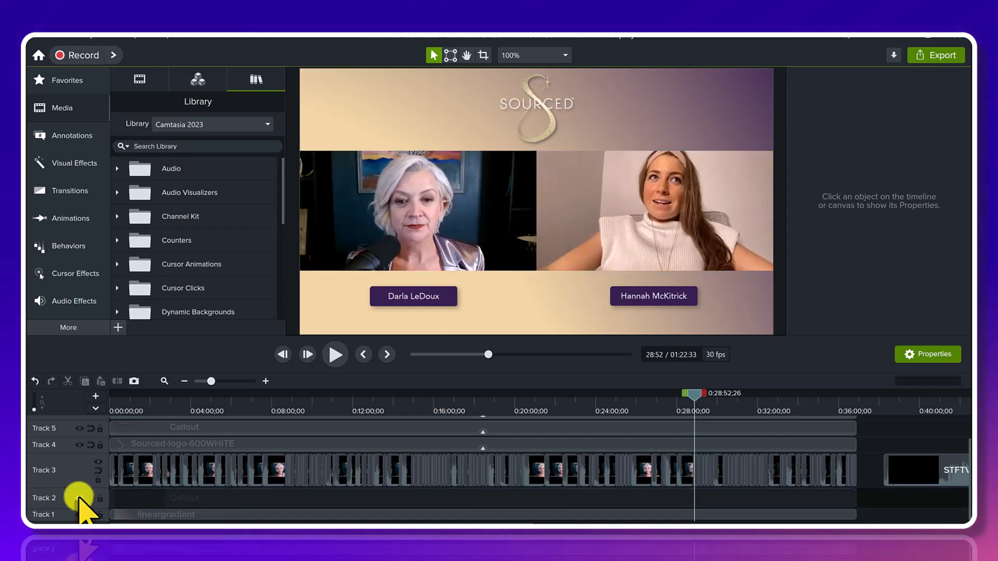
{"action": "left_click", "coordinate": [79, 498]}
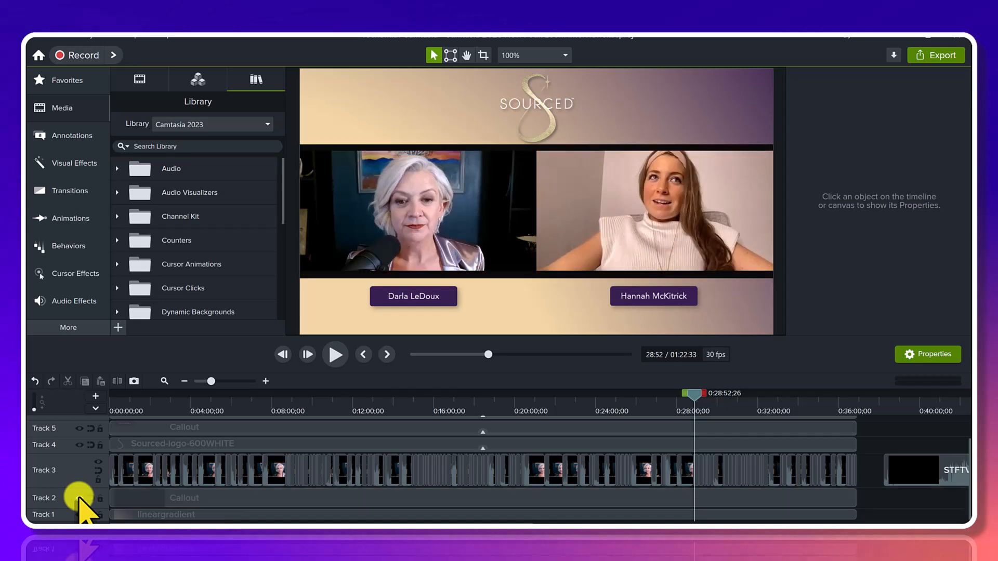
Step: Crop the raw interview clip at 40:46 from above and below to a height of 485, and lower it to Y -26.5
{"action": "left_click", "coordinate": [933, 410]}
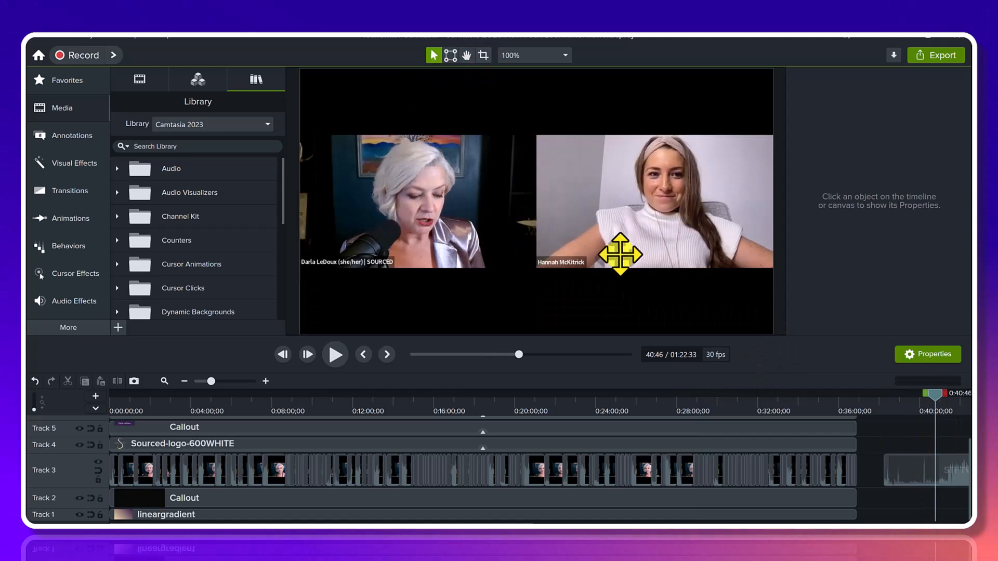
{"action": "left_click", "coordinate": [623, 239]}
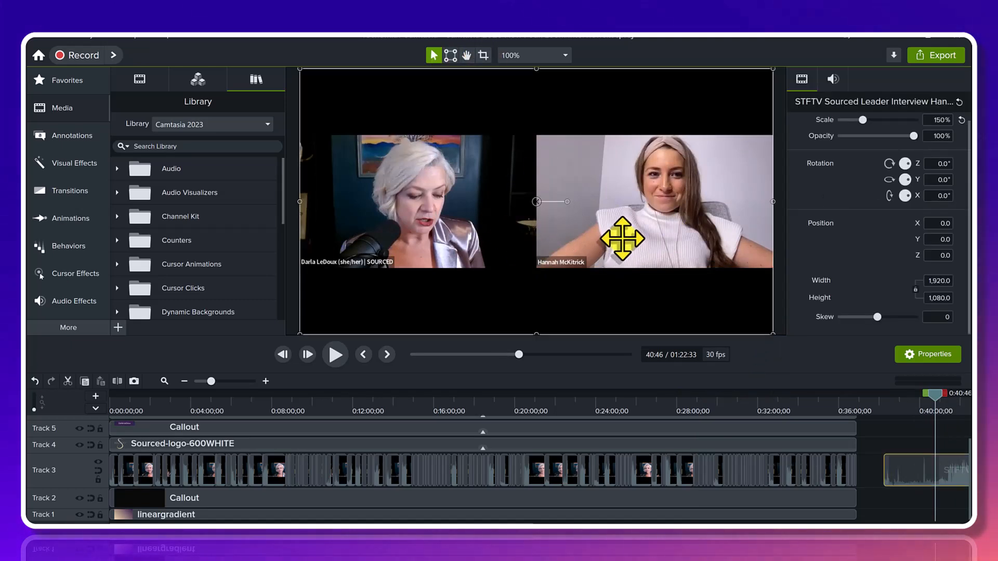
{"action": "left_click", "coordinate": [483, 55]}
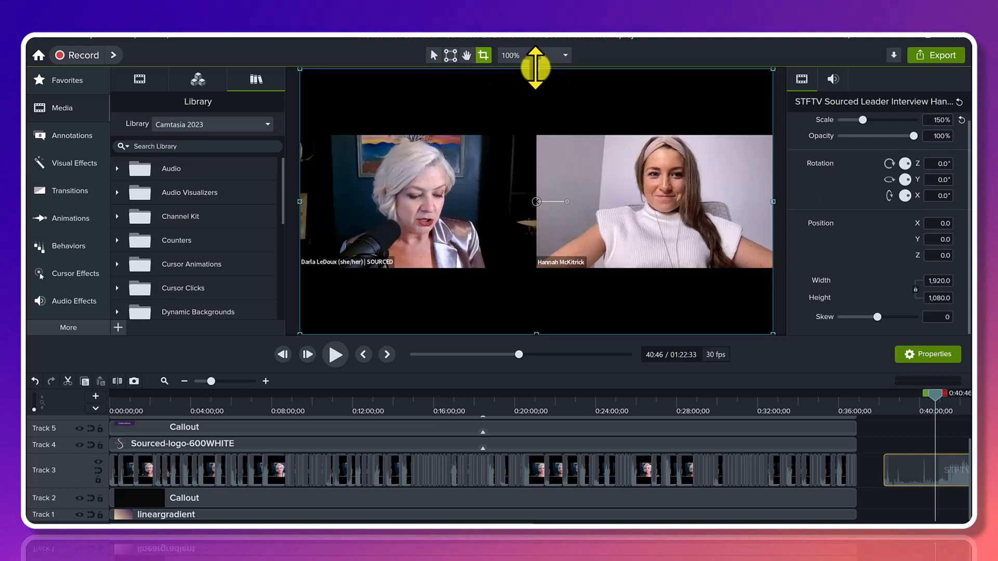
{"action": "left_click_drag", "start_coordinate": [530, 97], "coordinate": [518, 132]}
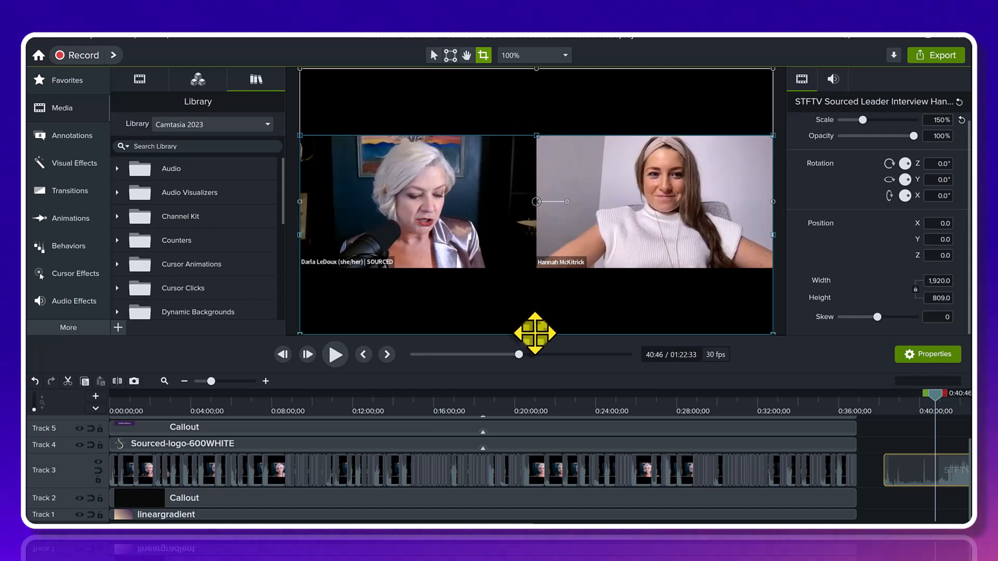
{"action": "left_click_drag", "start_coordinate": [529, 300], "coordinate": [522, 253]}
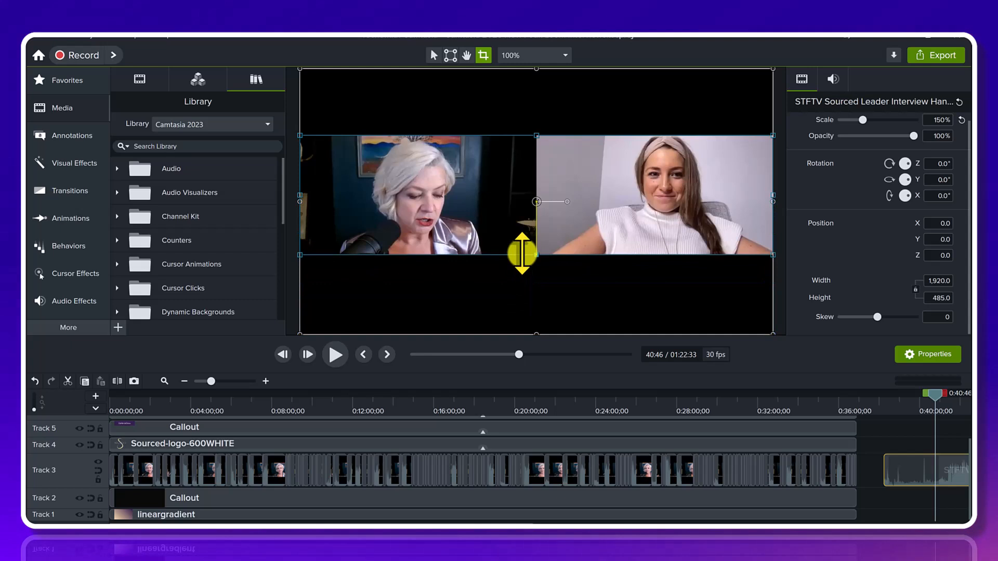
{"action": "left_click", "coordinate": [434, 55]}
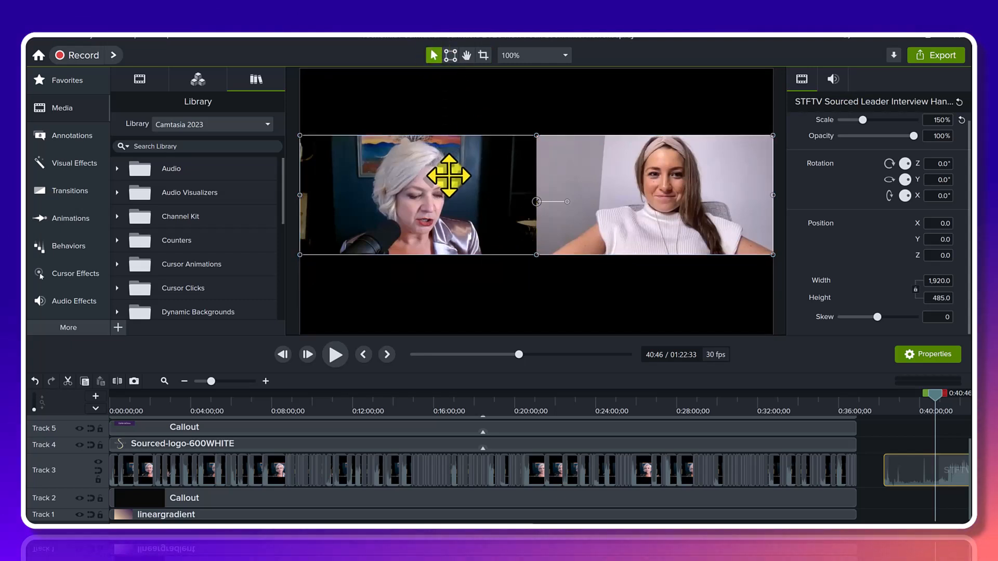
{"action": "left_click_drag", "start_coordinate": [448, 176], "coordinate": [448, 184]}
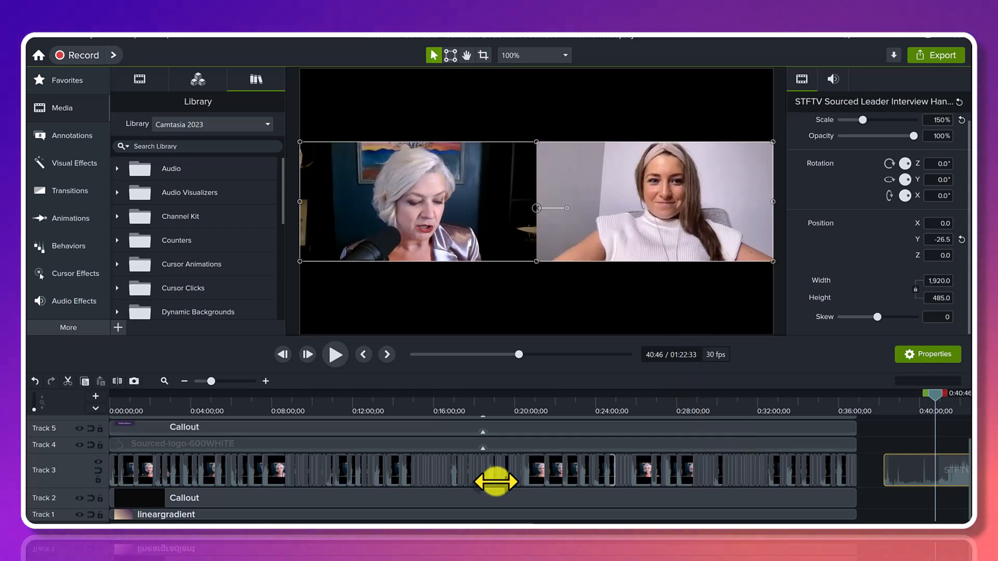
Step: Check the Track 2 callout's extent, move the playhead to 29:21, and select all the edited interview clips on Track 3
{"action": "left_click", "coordinate": [451, 499]}
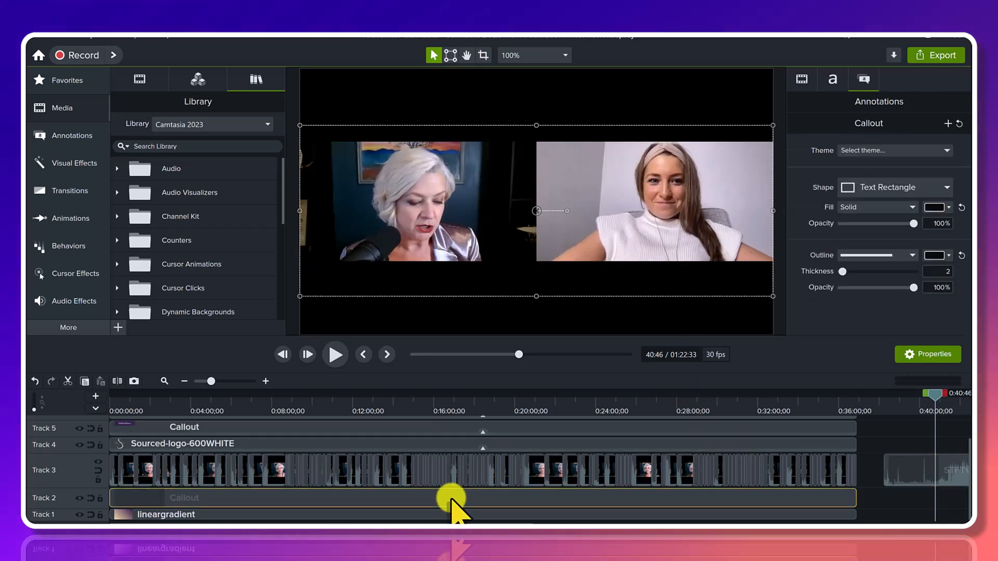
{"action": "left_click", "coordinate": [704, 402]}
{"action": "left_click_drag", "start_coordinate": [860, 473], "coordinate": [107, 474]}
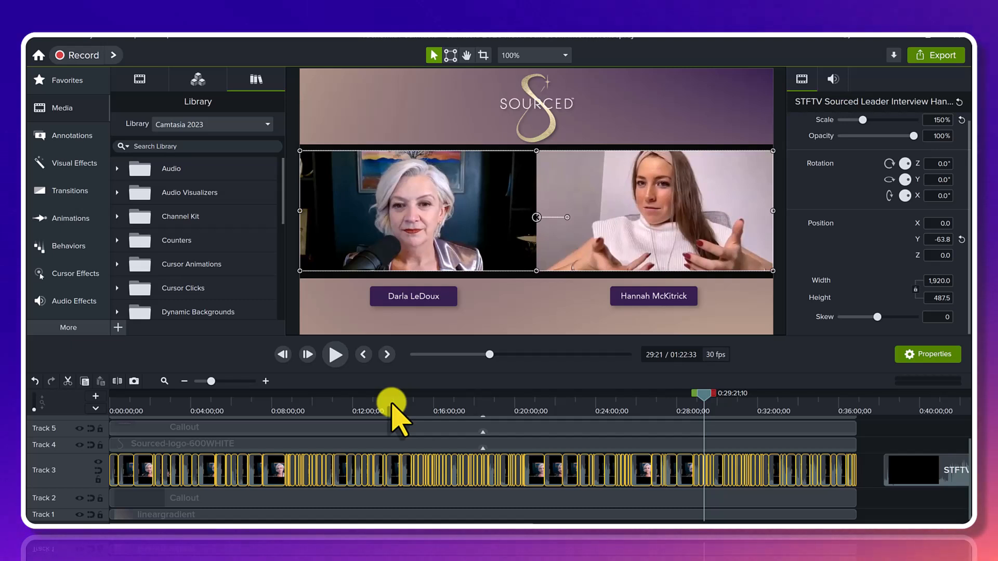
Step: Move the playhead to 13:33, select the Sourced-logo-600WHITE clip on Track 4, and examine the logo's position and drop shadow settings
{"action": "left_click", "coordinate": [393, 405]}
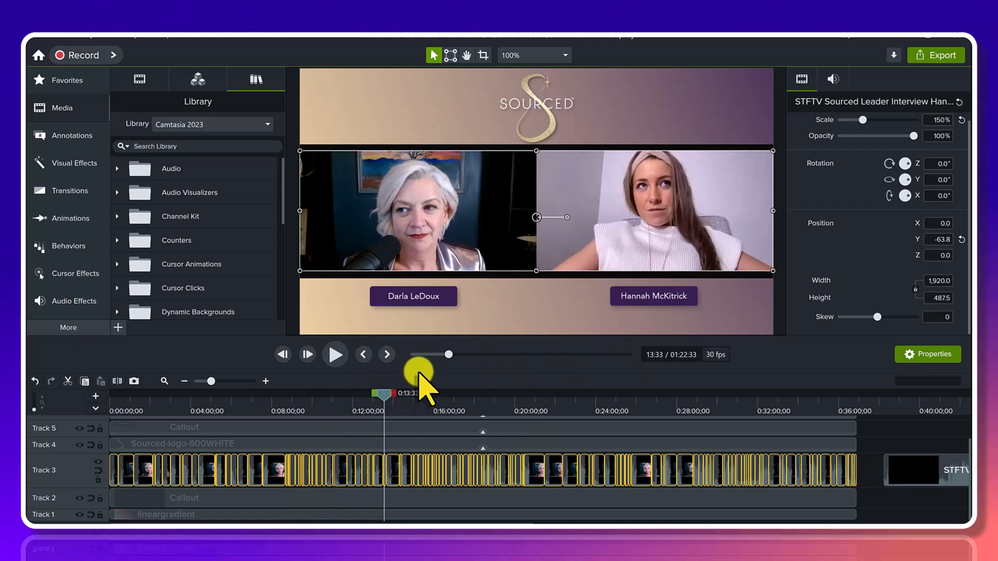
{"action": "left_click", "coordinate": [300, 446]}
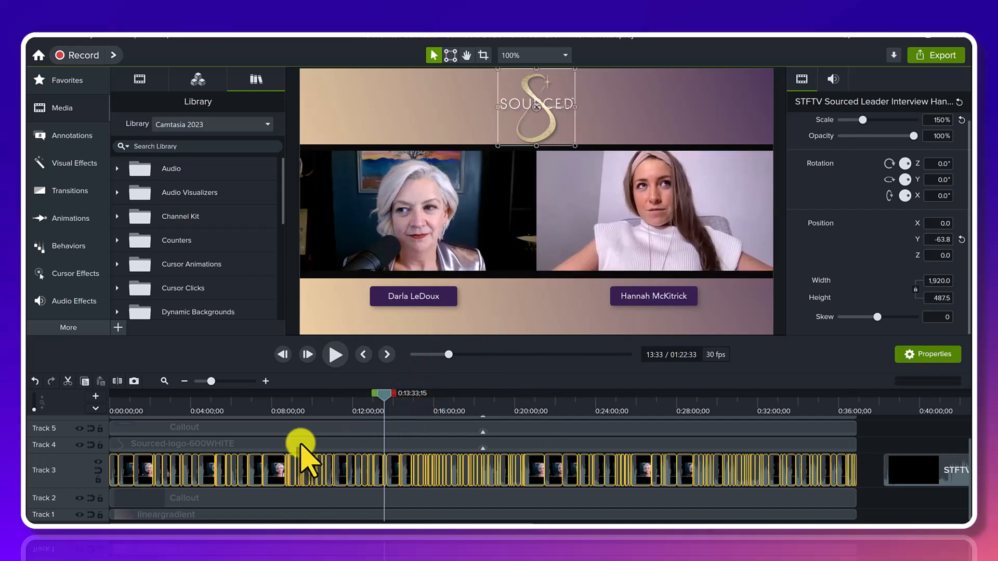
{"action": "left_click", "coordinate": [300, 446]}
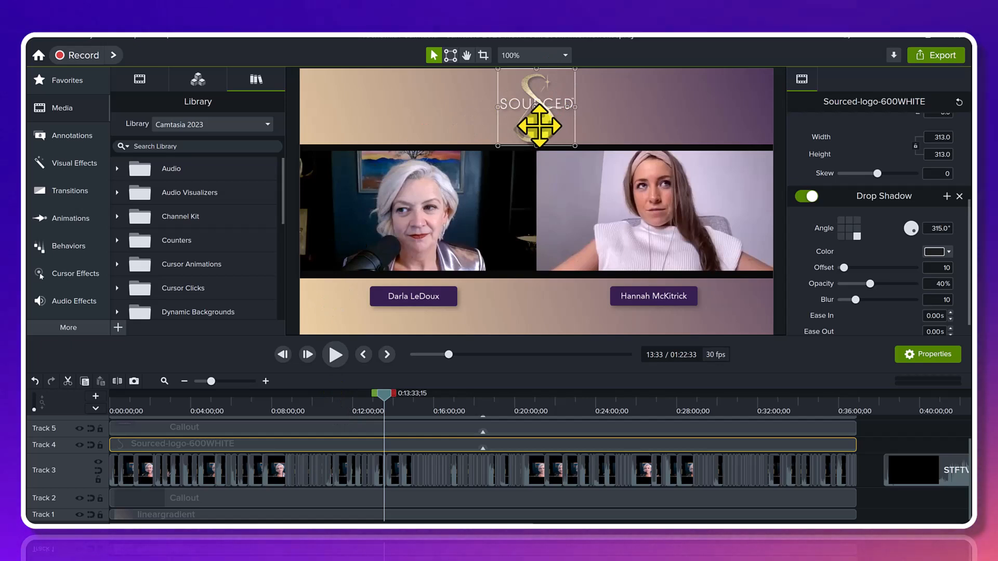
{"action": "left_click_drag", "start_coordinate": [528, 126], "coordinate": [374, 132]}
{"action": "left_click_drag", "start_coordinate": [576, 121], "coordinate": [539, 123]}
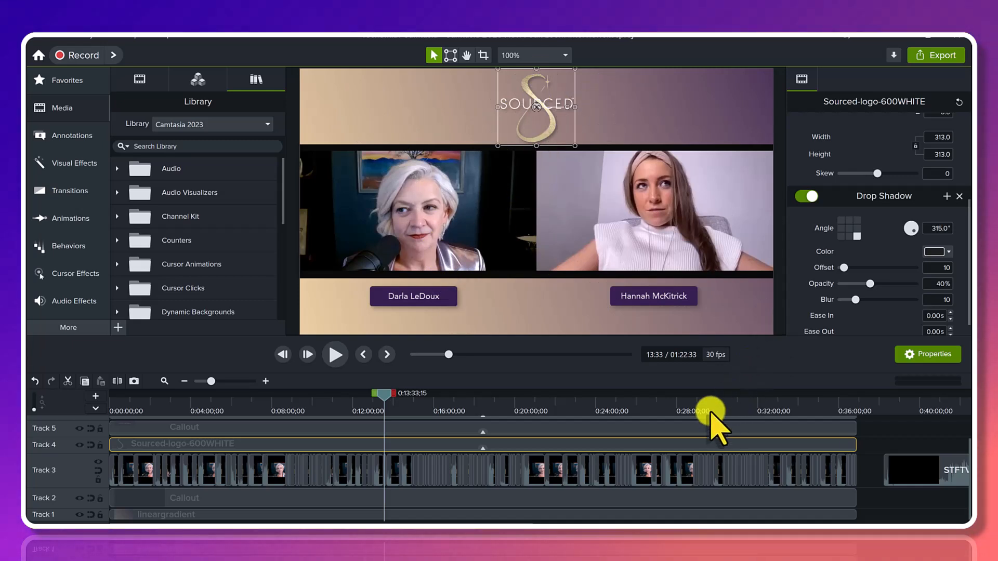
Step: Select both name label callouts on Tracks 5 and 6 at 10:52, and view the basic callout styles available for such labels
{"action": "left_click_drag", "start_coordinate": [554, 408], "coordinate": [332, 411]}
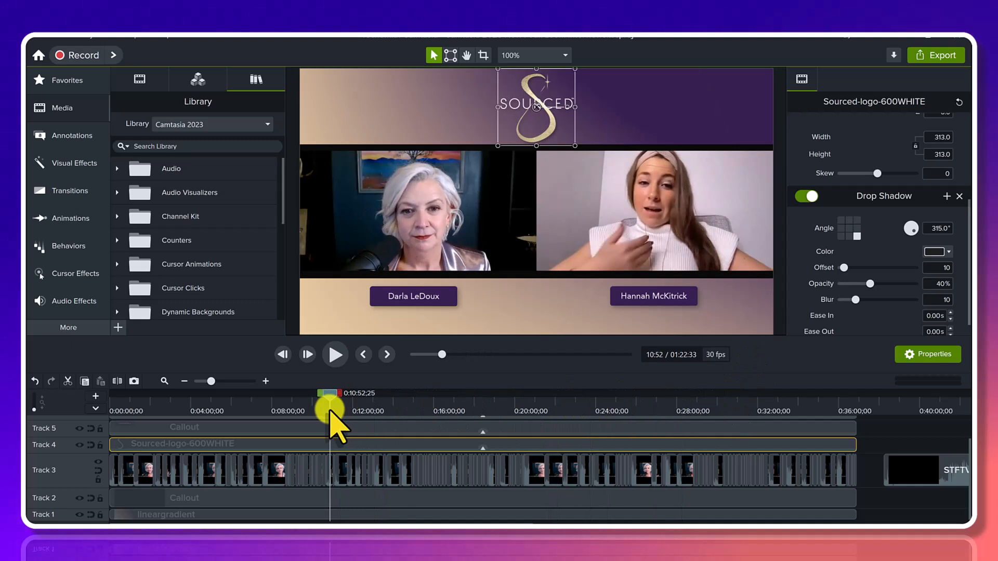
{"action": "scroll", "coordinate": [467, 427], "scroll_direction": "up", "scroll_amount": 2}
{"action": "left_click_drag", "start_coordinate": [468, 424], "coordinate": [463, 458]}
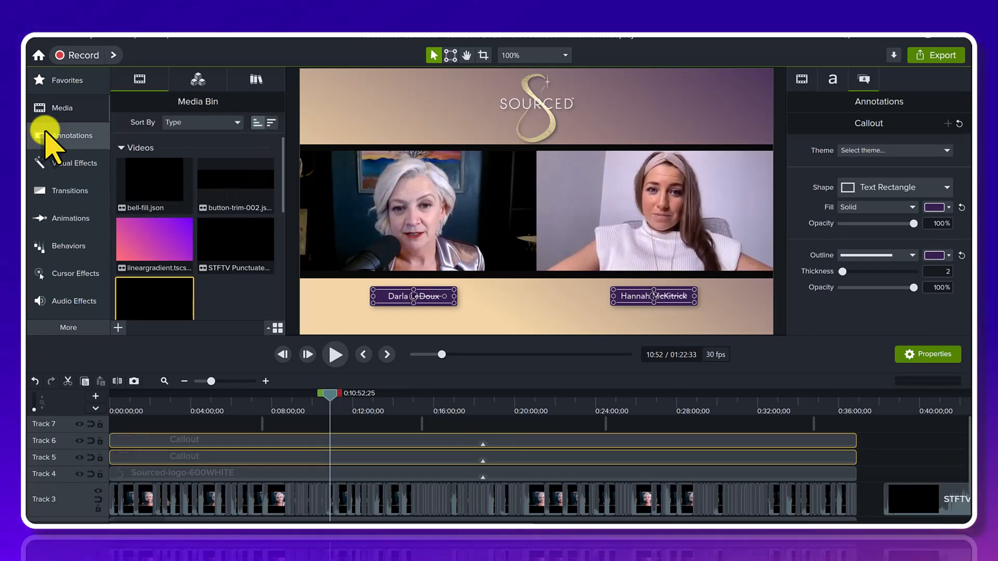
{"action": "left_click", "coordinate": [45, 134]}
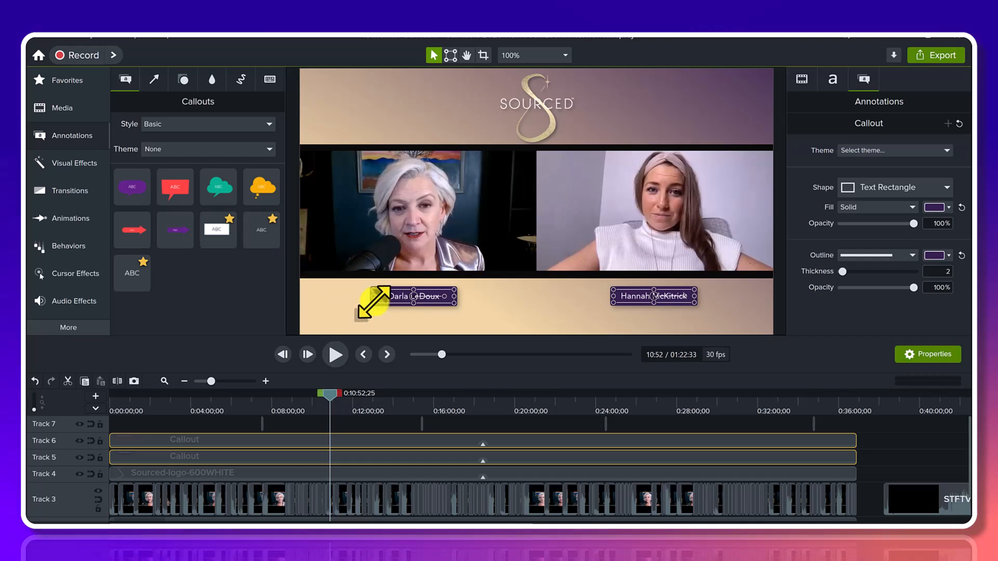
{"action": "left_click", "coordinate": [292, 408]}
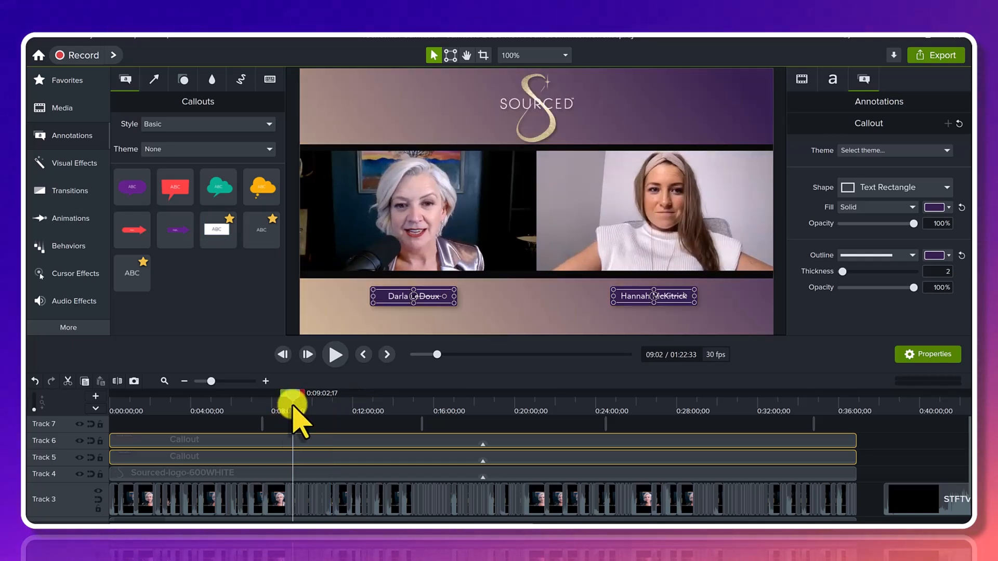
{"action": "left_click", "coordinate": [334, 422]}
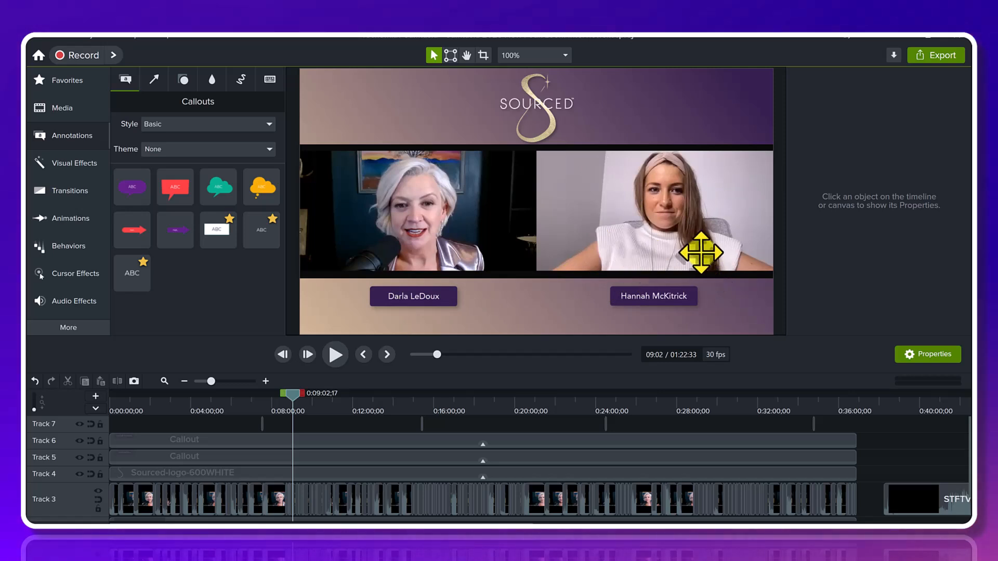
Step: Select the name label callout on Track 6 at 17:37 and inspect its Drop Shadow settings
{"action": "mouse_move", "coordinate": [481, 401]}
{"action": "left_mouse_down"}
{"action": "mouse_move", "coordinate": [601, 416]}
{"action": "mouse_move", "coordinate": [632, 407]}
{"action": "mouse_move", "coordinate": [466, 414]}
{"action": "left_mouse_up"}
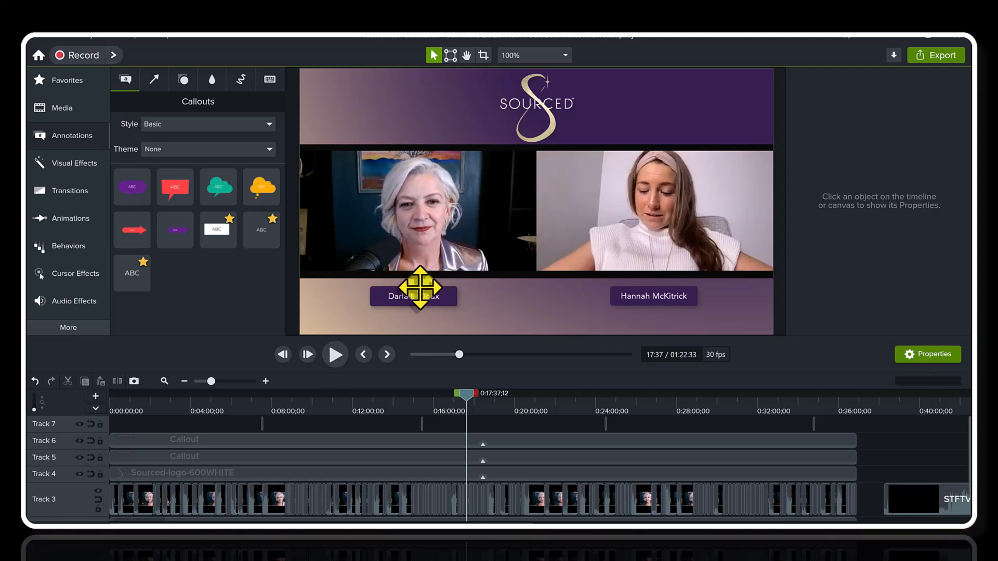
{"action": "left_click", "coordinate": [395, 441]}
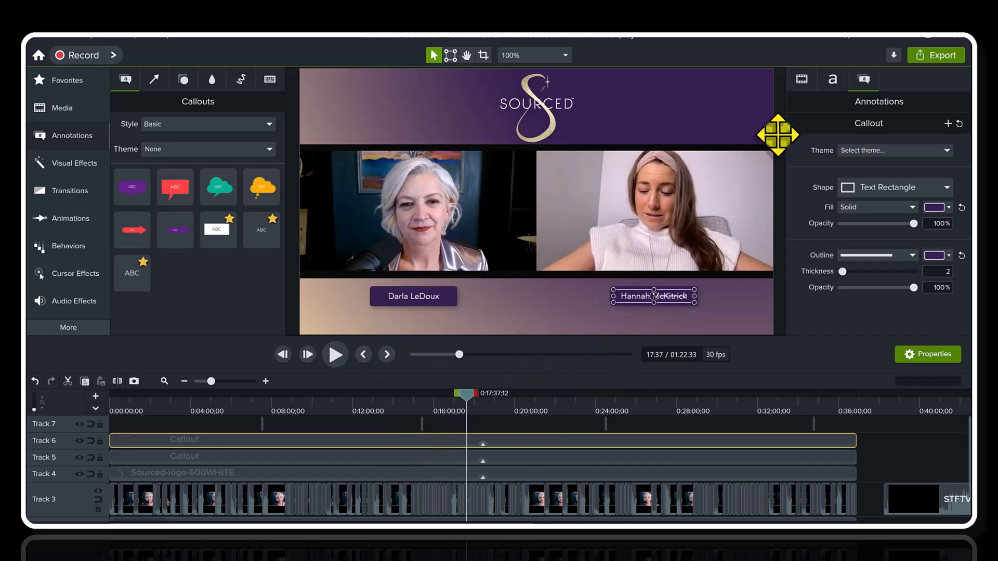
{"action": "left_click", "coordinate": [803, 78]}
{"action": "left_click", "coordinate": [808, 180]}
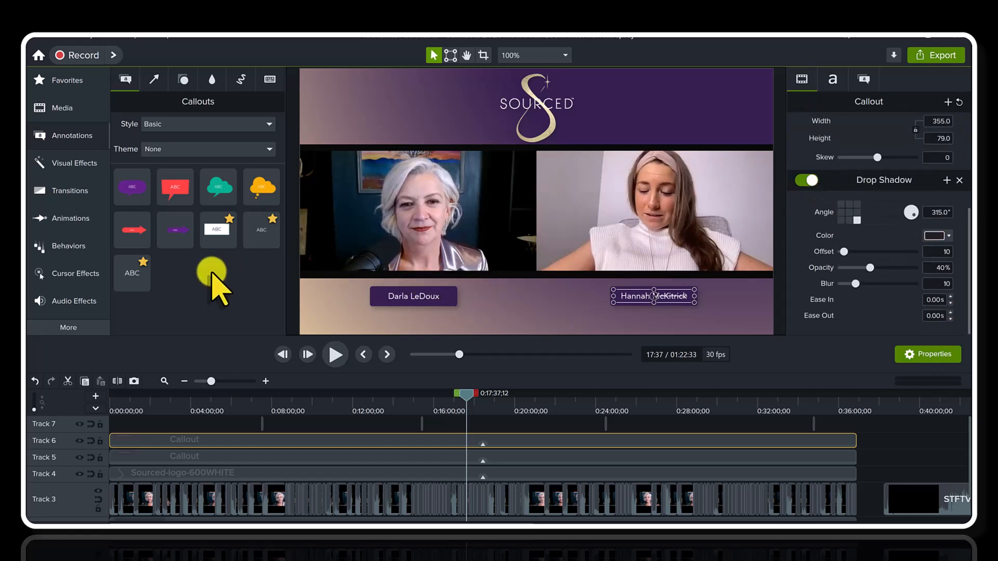
Step: Locate the Drop Shadow effect among the visual effects, and deselect the name label callout
{"action": "left_click", "coordinate": [70, 166]}
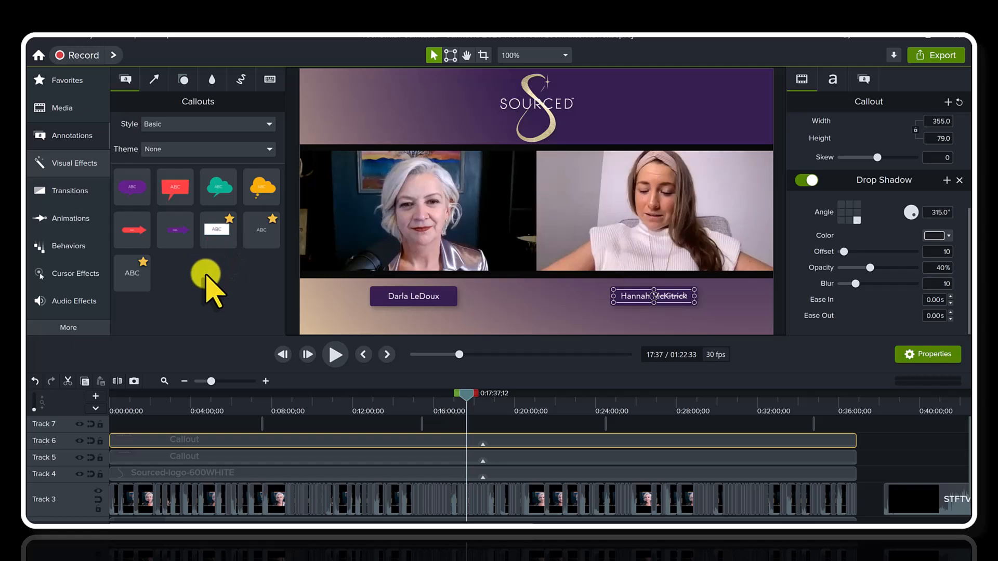
{"action": "scroll", "coordinate": [207, 282], "scroll_direction": "down", "scroll_amount": 1}
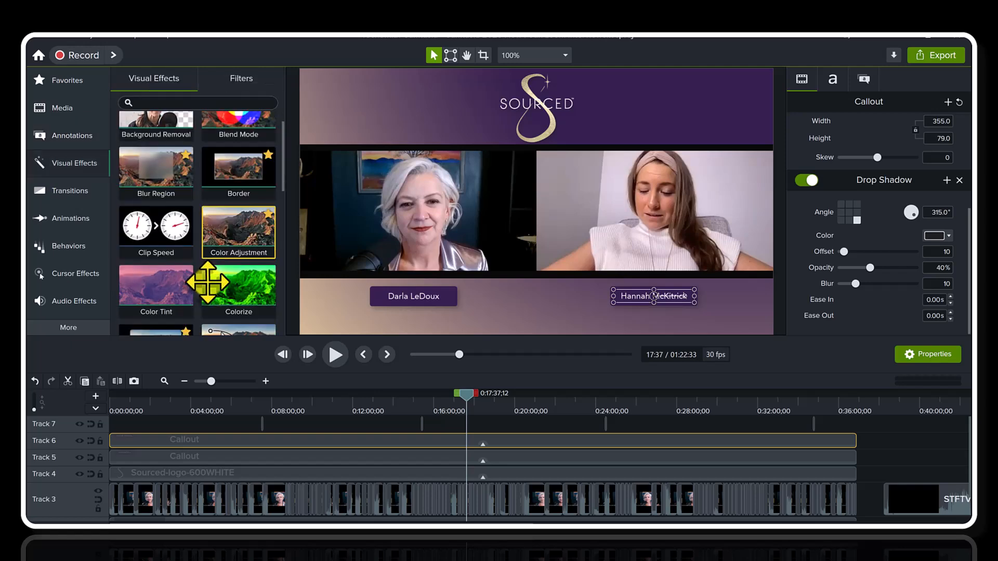
{"action": "scroll", "coordinate": [208, 282], "scroll_direction": "down", "scroll_amount": 5}
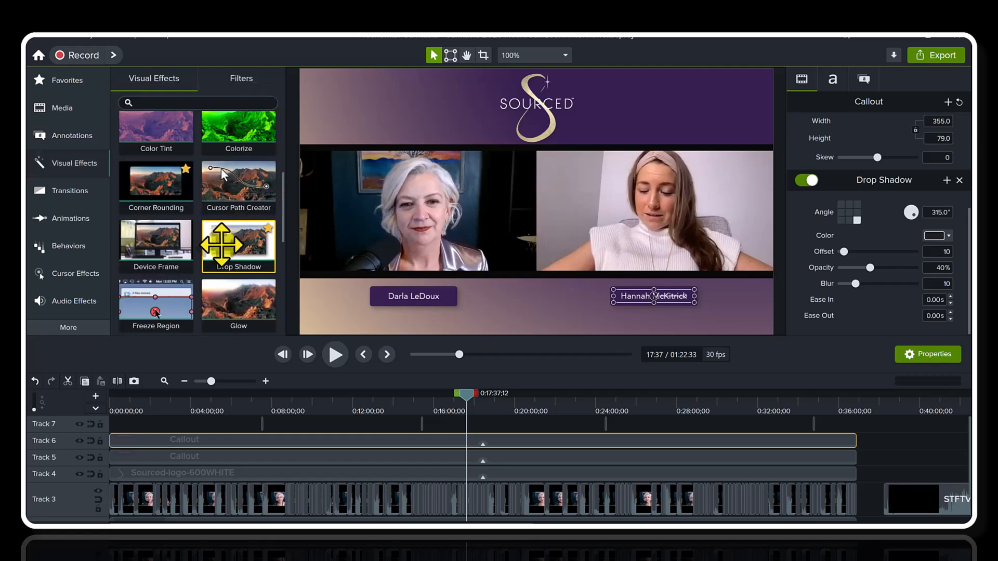
{"action": "left_click_drag", "start_coordinate": [221, 244], "coordinate": [357, 423]}
{"action": "left_click", "coordinate": [357, 421]}
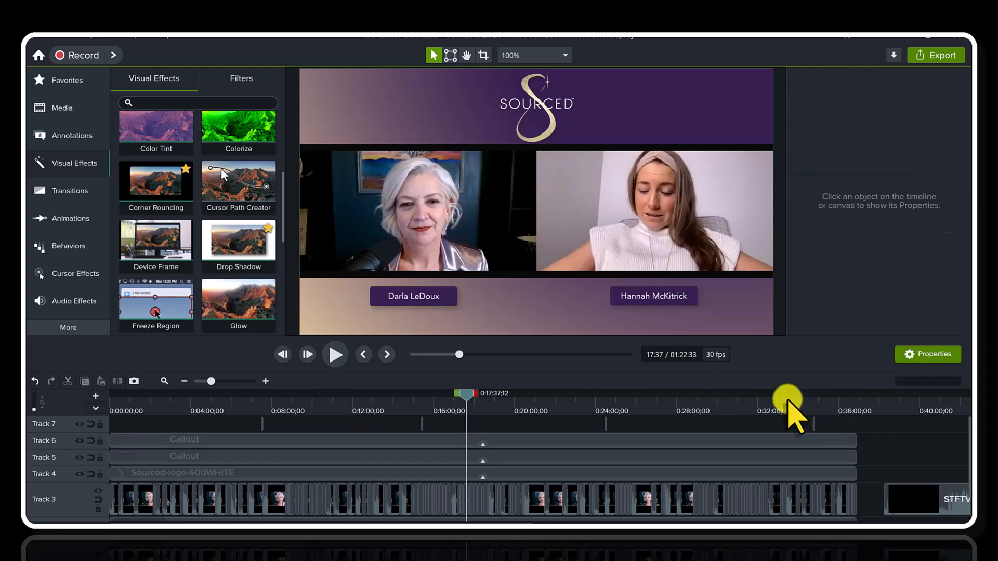
Step: Preview the SUBSCRIBE button animation on Track 7 at 15:26, 15:28 and 15:33
{"action": "left_click", "coordinate": [423, 406]}
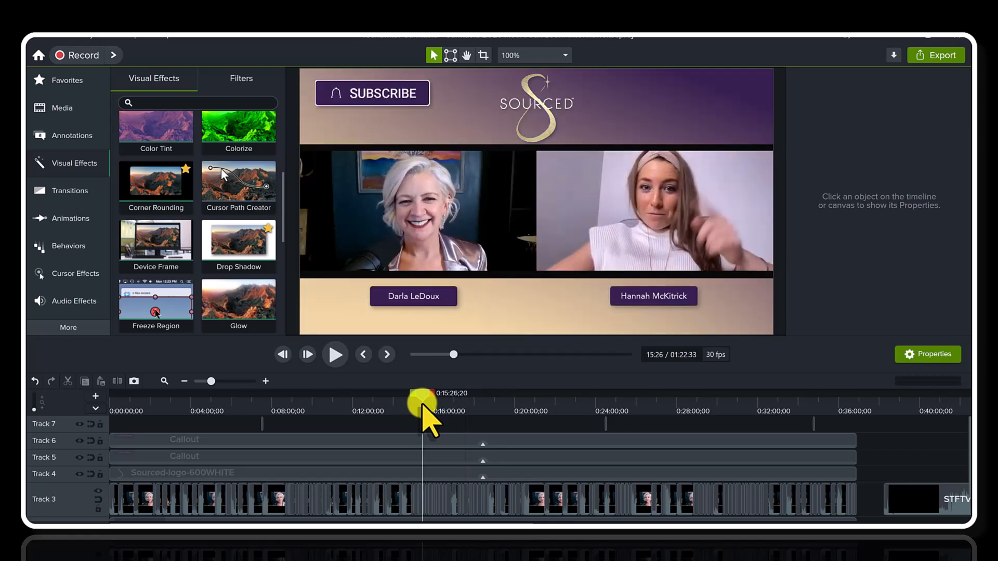
{"action": "left_click", "coordinate": [422, 406]}
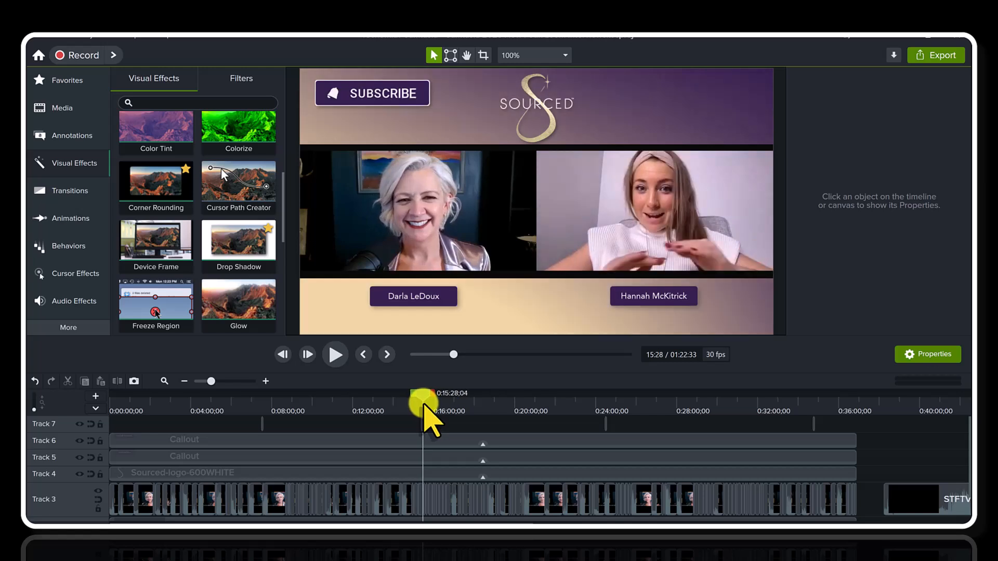
{"action": "left_click", "coordinate": [425, 409]}
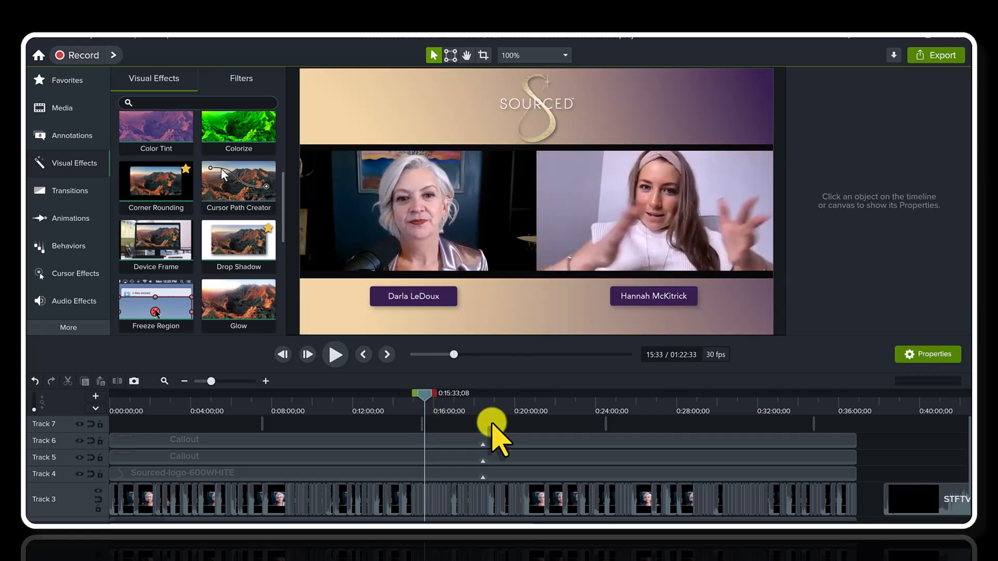
Step: Browse the Channel Kit folder of the Camtasia 2023 library to find the Subscribe Bell asset
{"action": "left_click", "coordinate": [62, 109]}
{"action": "left_click", "coordinate": [256, 83]}
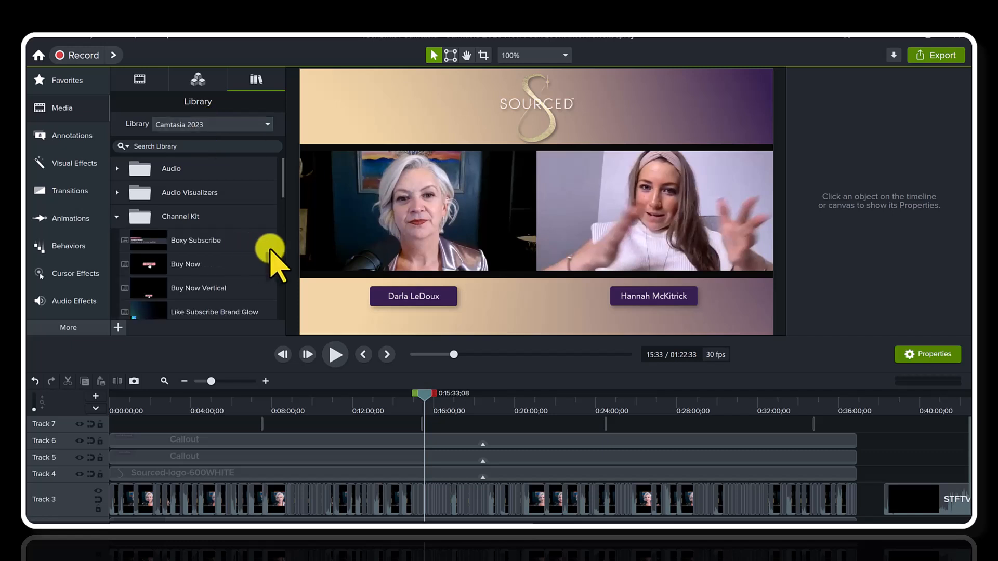
{"action": "scroll", "coordinate": [270, 250], "scroll_direction": "down", "scroll_amount": 2}
{"action": "scroll", "coordinate": [270, 250], "scroll_direction": "up", "scroll_amount": 1}
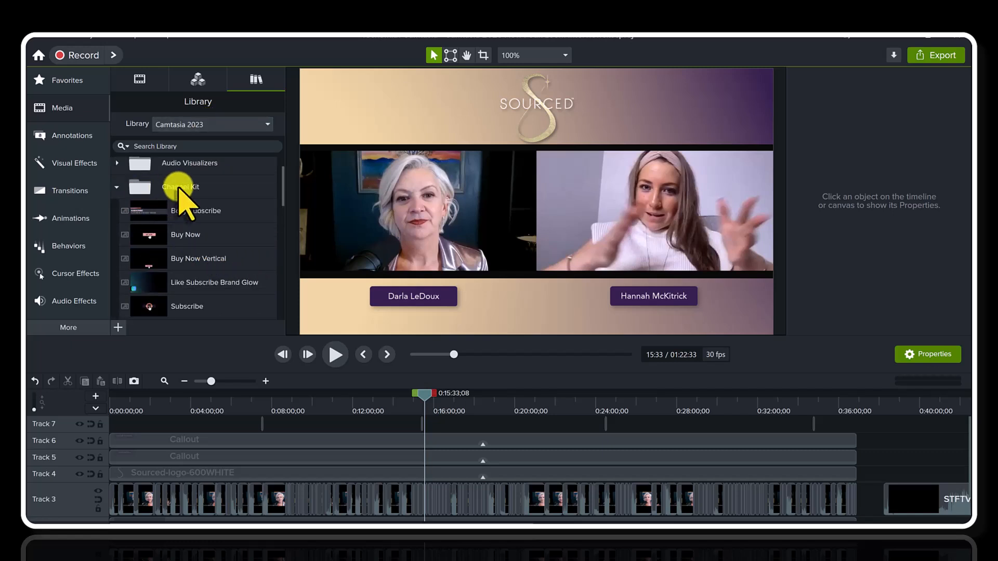
{"action": "scroll", "coordinate": [156, 270], "scroll_direction": "down", "scroll_amount": 2}
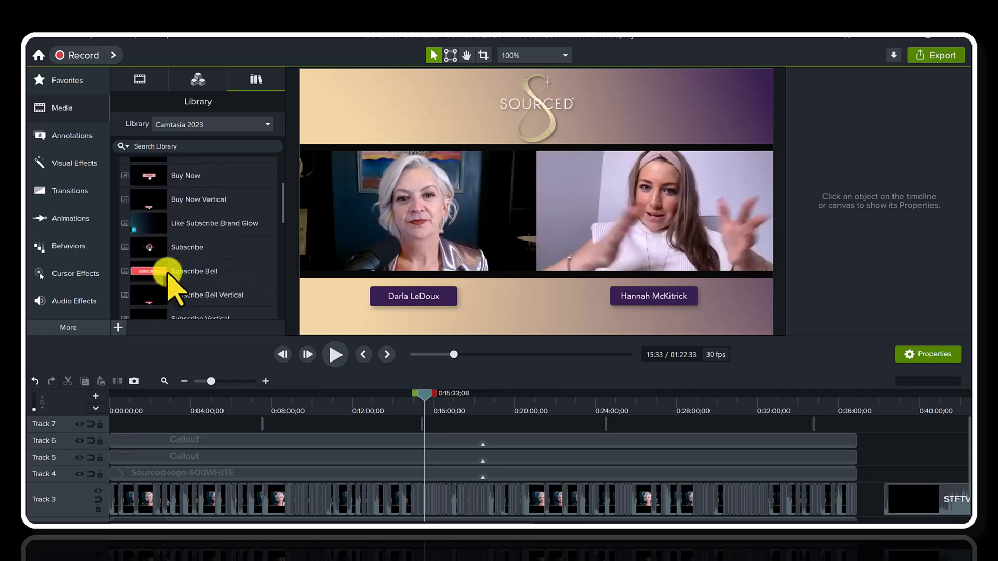
Step: Return the playhead to the SUBSCRIBE button at 15:25 and look over the layout's timeline tracks
{"action": "left_click", "coordinate": [424, 393]}
{"action": "left_click_drag", "start_coordinate": [423, 394], "coordinate": [422, 394]}
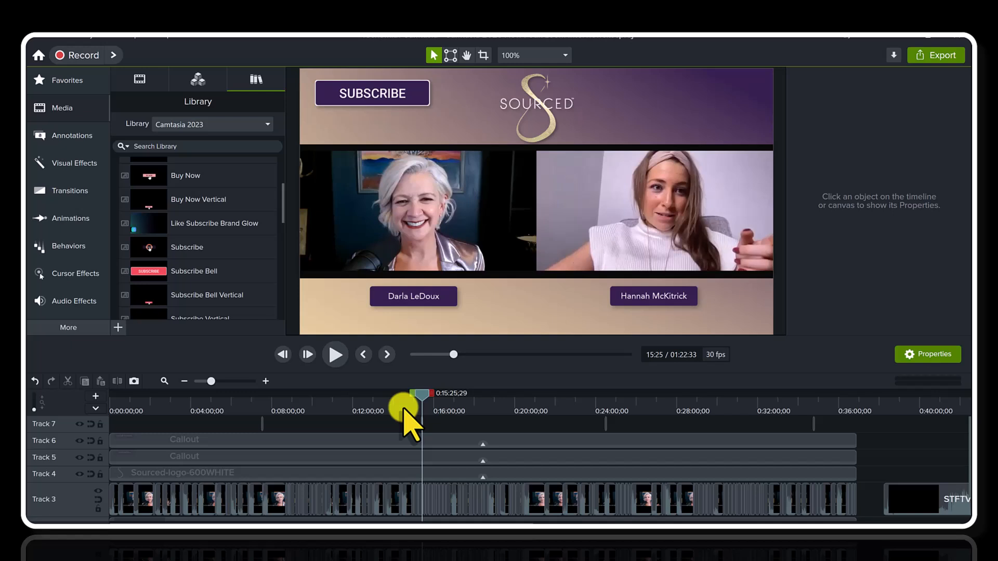
{"action": "scroll", "coordinate": [874, 470], "scroll_direction": "down", "scroll_amount": 2}
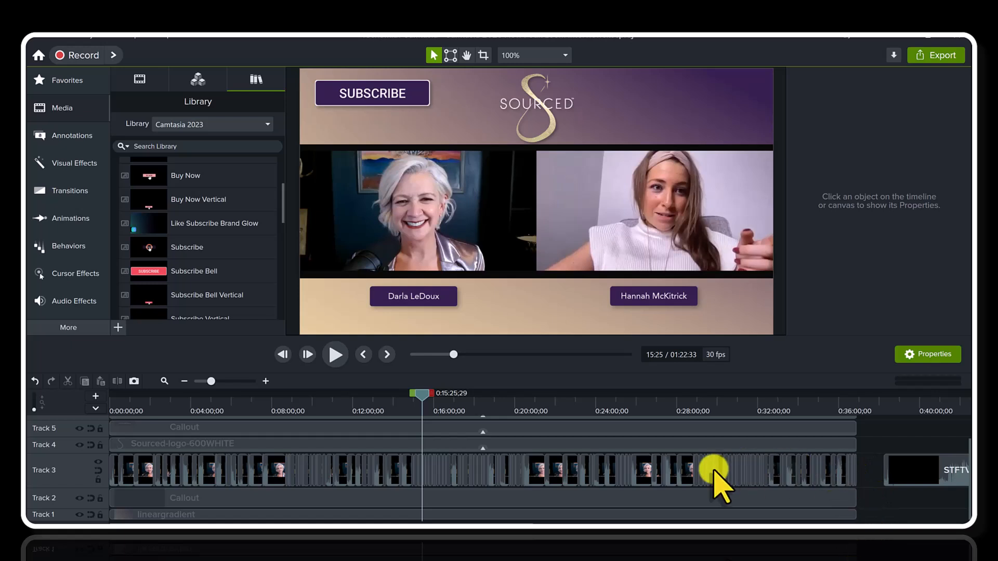
{"action": "scroll", "coordinate": [655, 476], "scroll_direction": "up", "scroll_amount": 2}
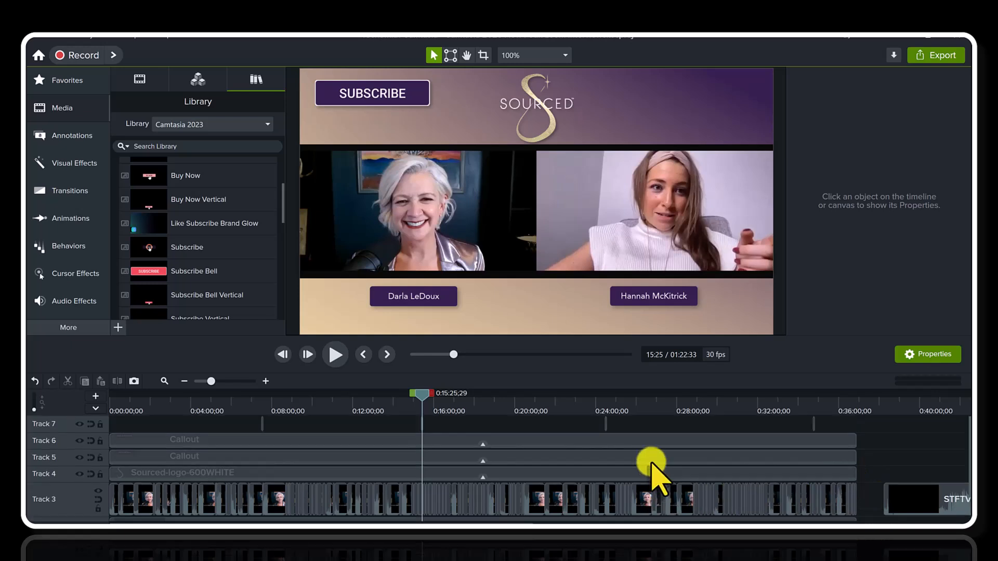
Step: Add the lineargradient background on Track 1 to the client's own library, named with the client's first name followed by "Background"
{"action": "left_click", "coordinate": [665, 410]}
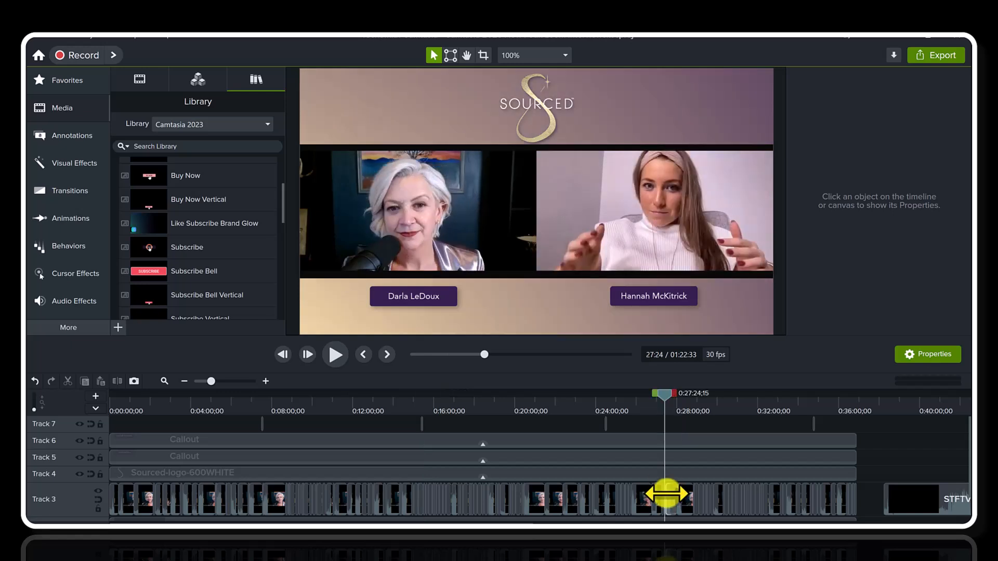
{"action": "scroll", "coordinate": [663, 492], "scroll_direction": "down", "scroll_amount": 2}
{"action": "left_click", "coordinate": [551, 517]}
{"action": "right_click", "coordinate": [551, 516]}
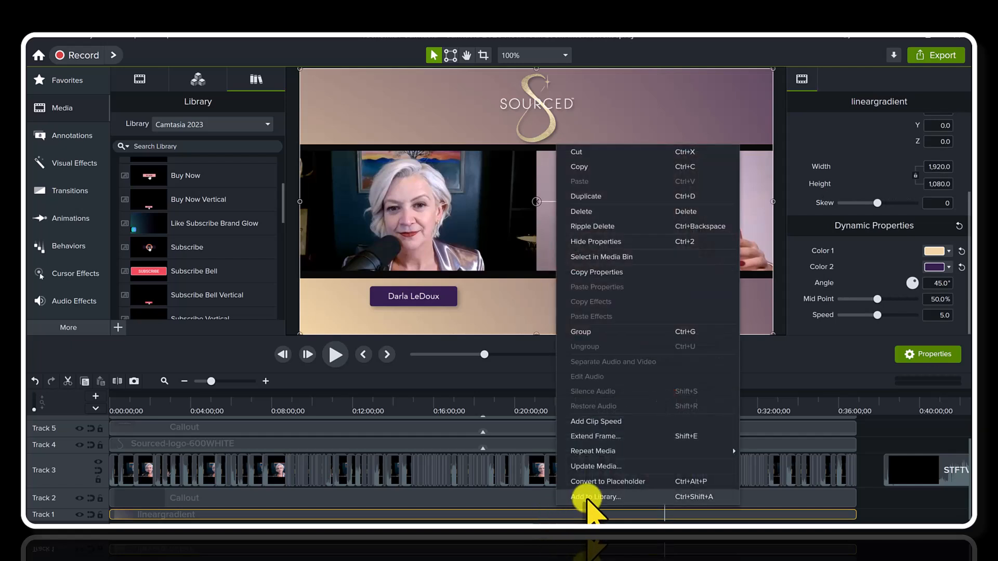
{"action": "left_click", "coordinate": [587, 498]}
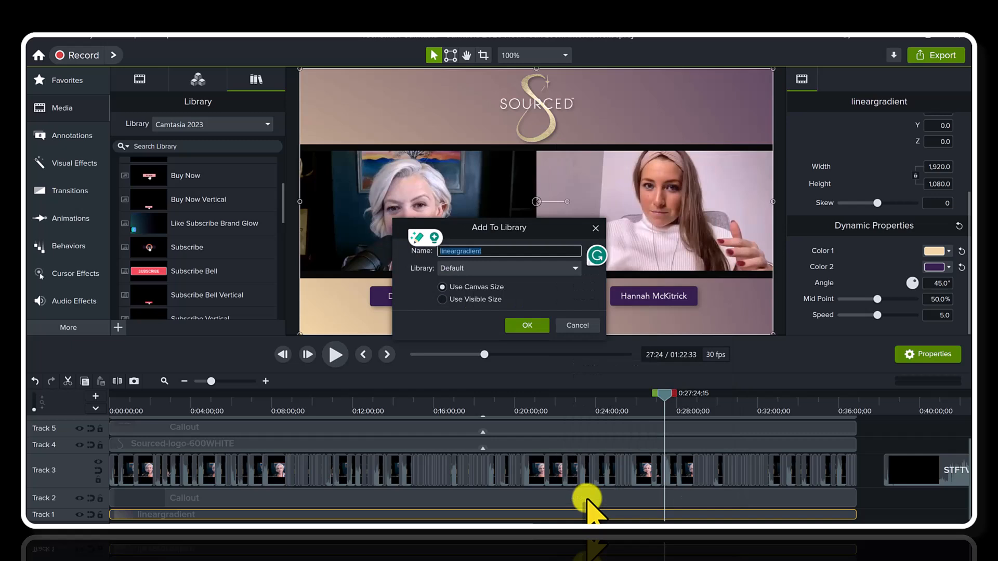
{"action": "type", "text": "Darla"}
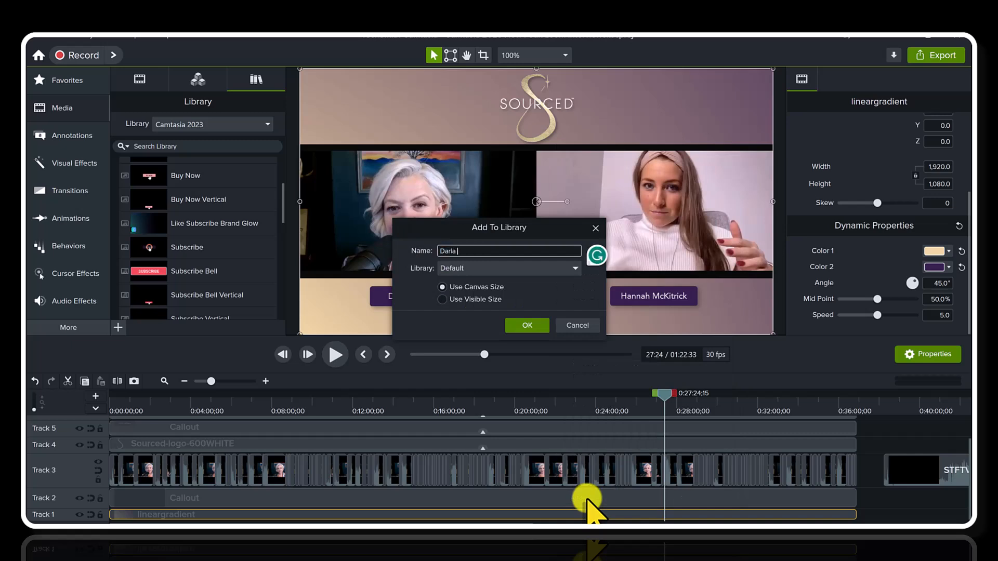
{"action": "type", "text": " Background"}
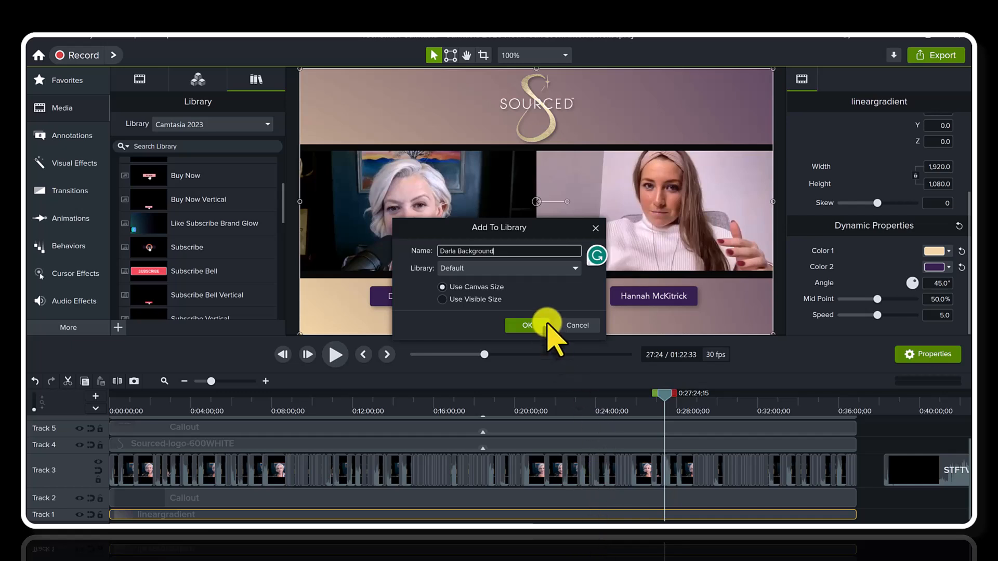
{"action": "left_click", "coordinate": [544, 270]}
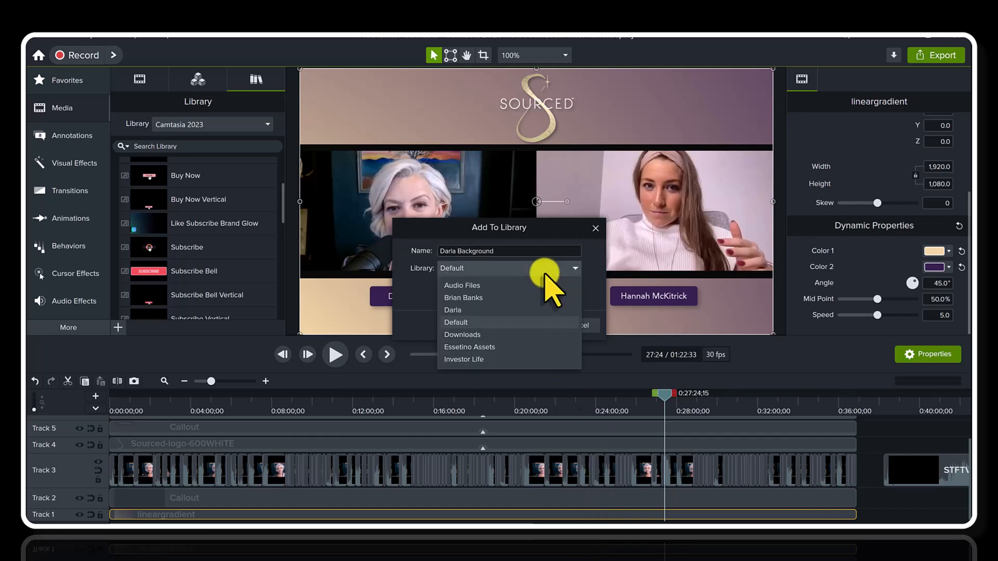
{"action": "left_click", "coordinate": [502, 310]}
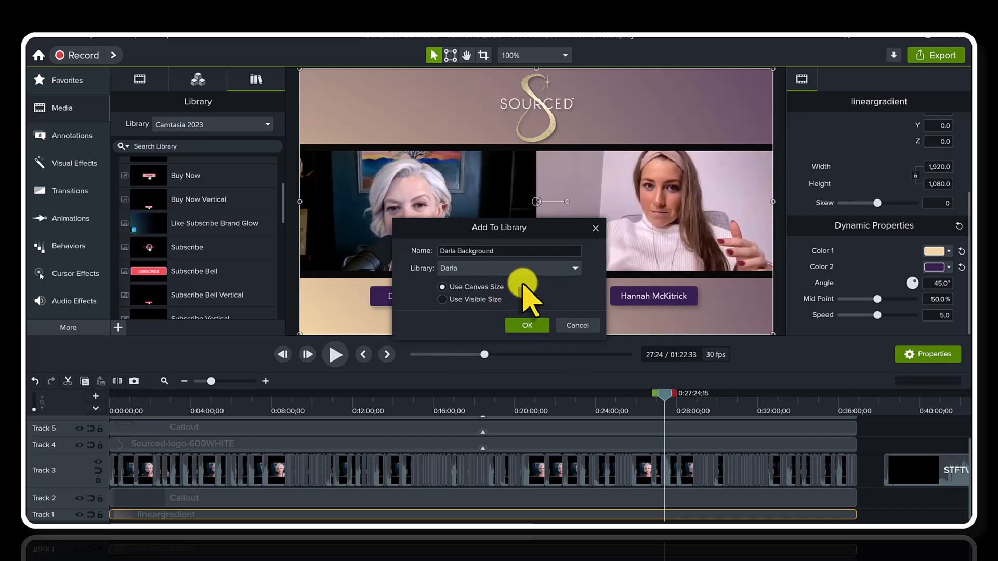
{"action": "left_click", "coordinate": [527, 325]}
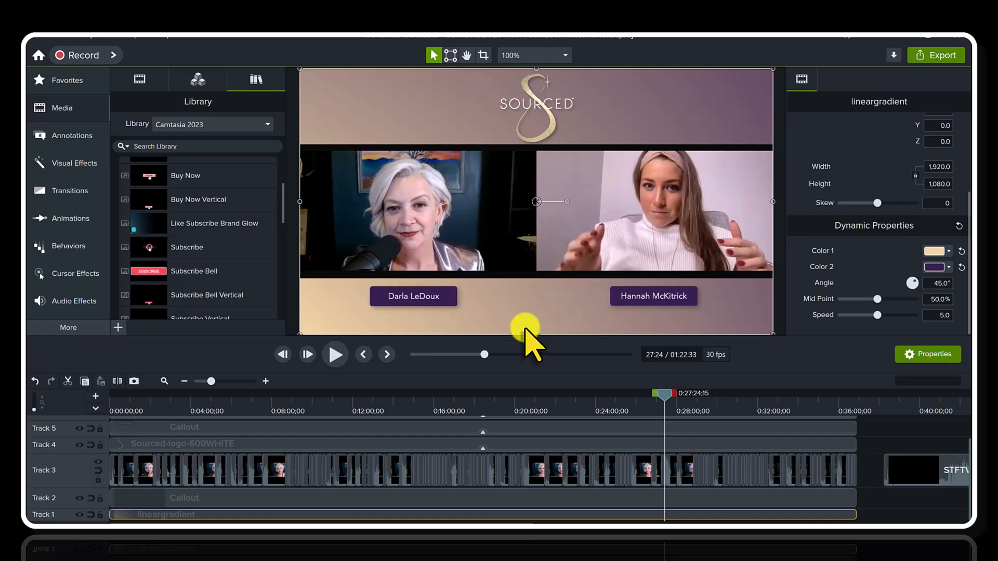